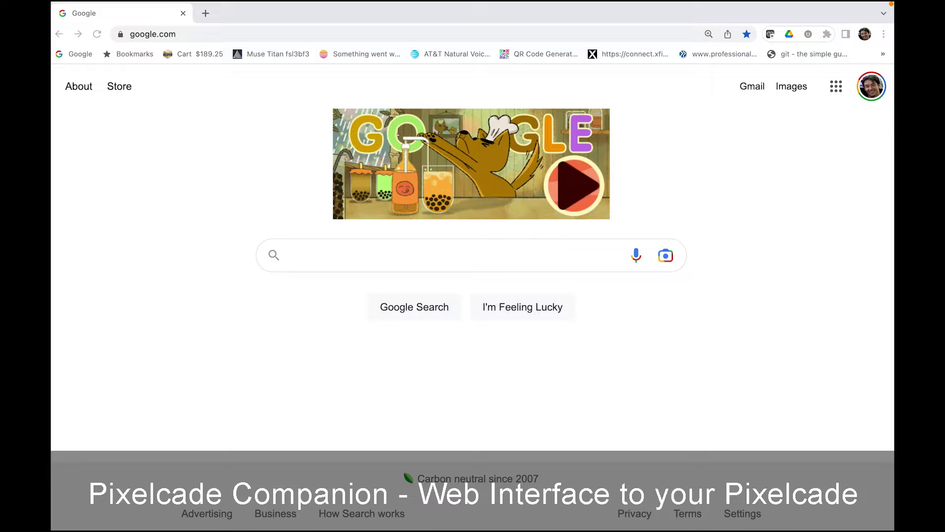
- Load the Pixelcade Companion web interface at mspac-arcade:8080
click(228, 34)
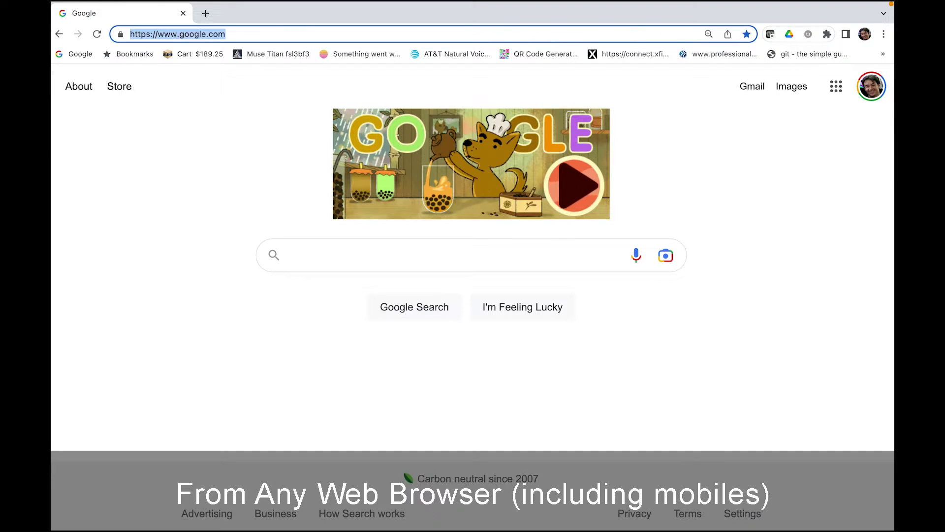
text(mspac-arcade:8080)
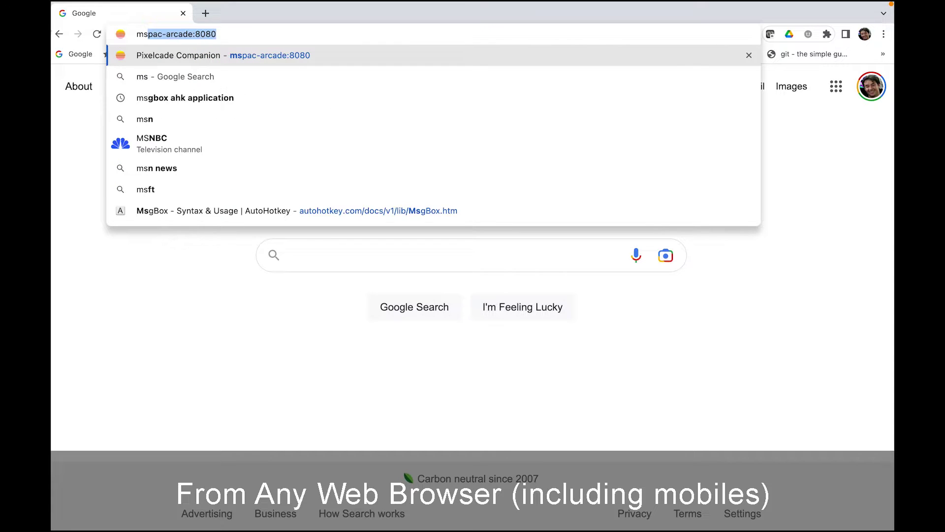
click(236, 32)
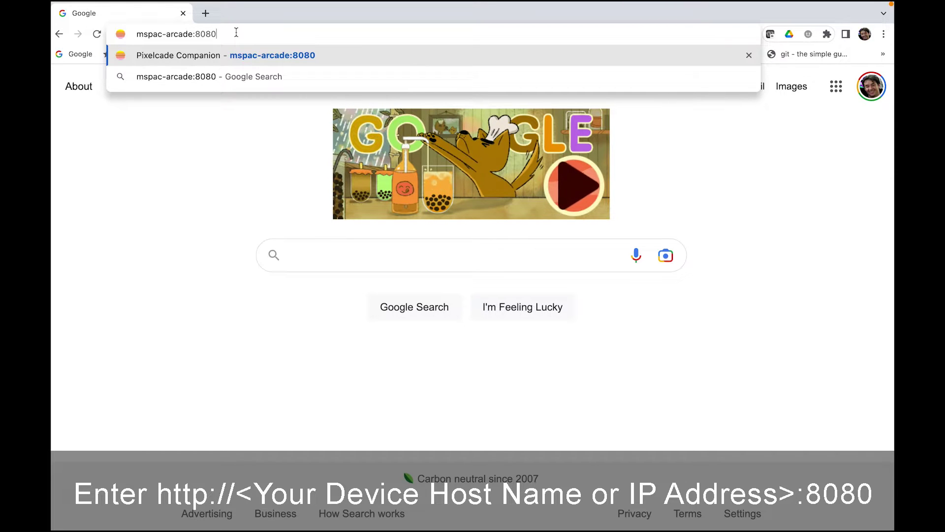
key(Return)
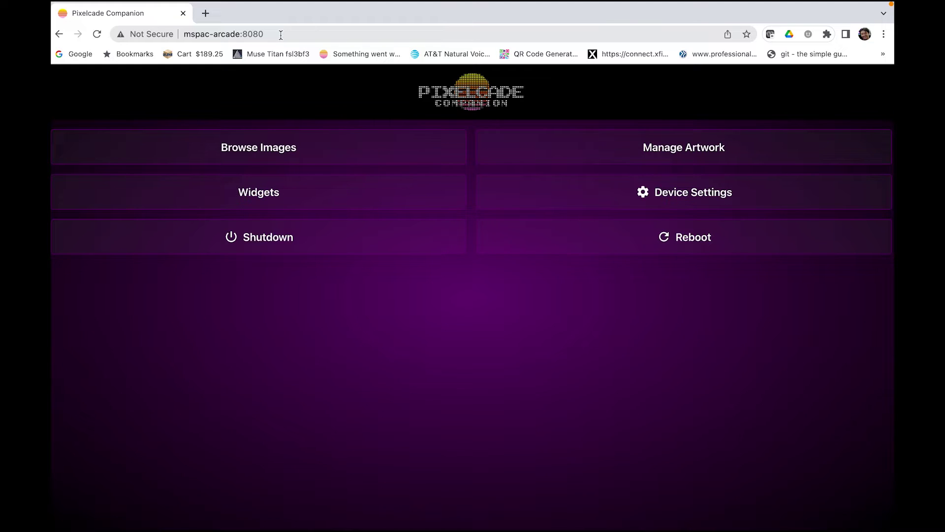
- Browse the images by console, open the MAME collection and send a 1941 image to the marquee
click(318, 149)
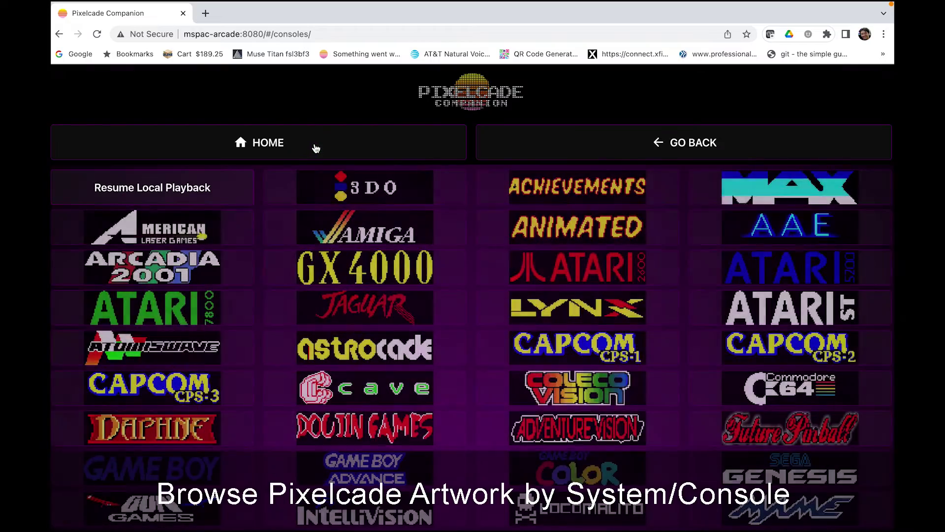
scroll(438, 288, down, 3)
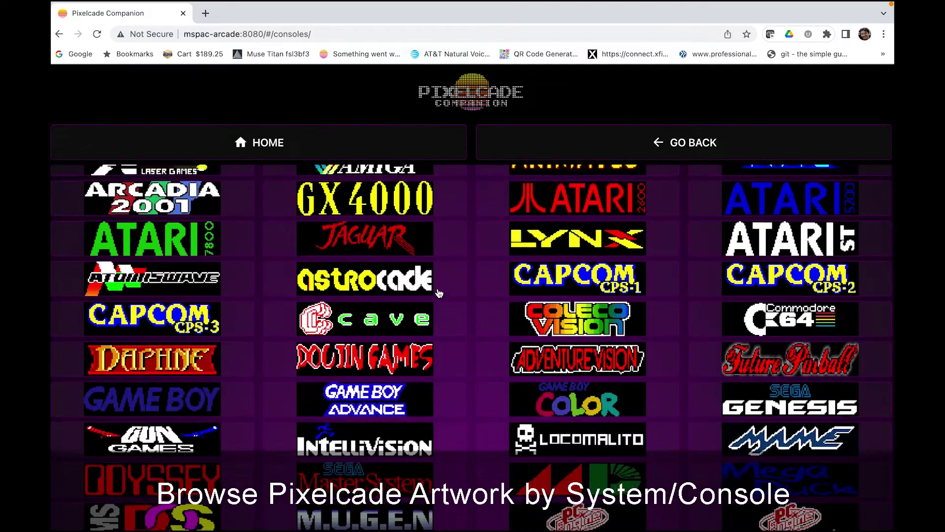
scroll(340, 459, down, 1)
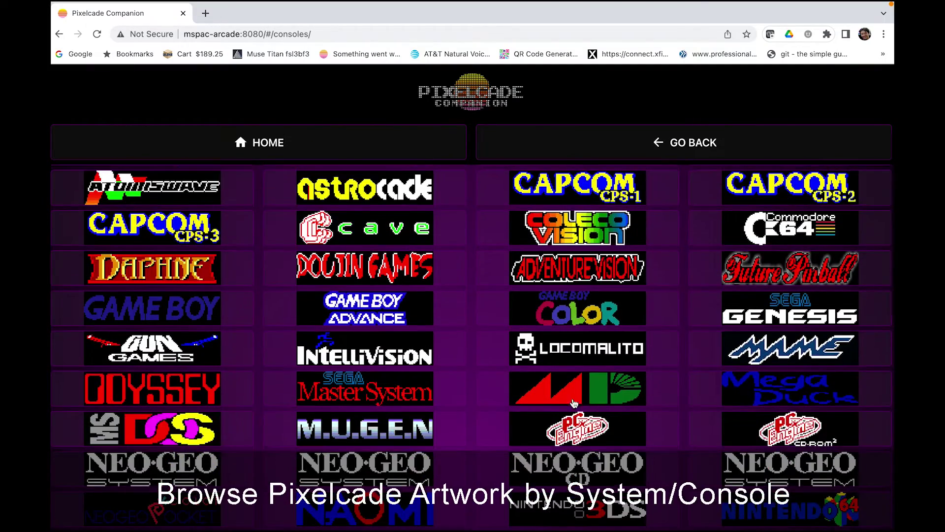
click(748, 355)
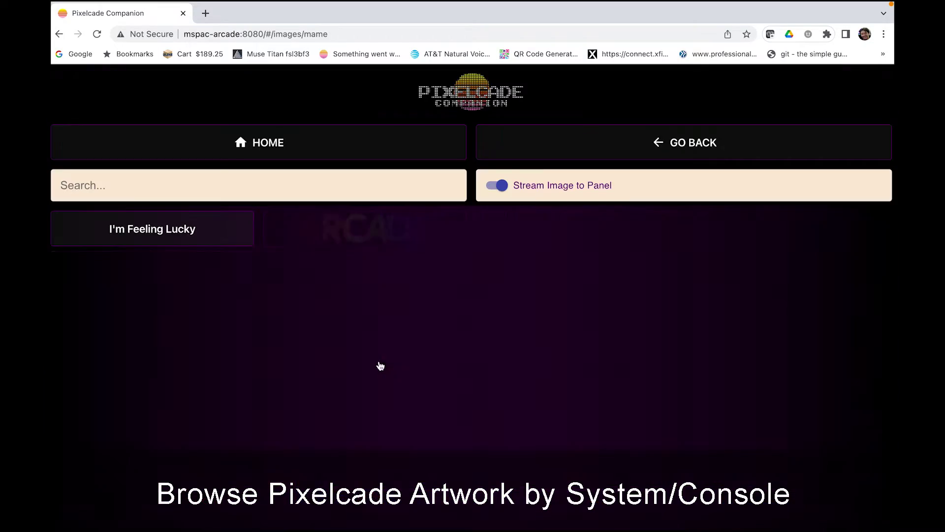
scroll(379, 366, down, 1)
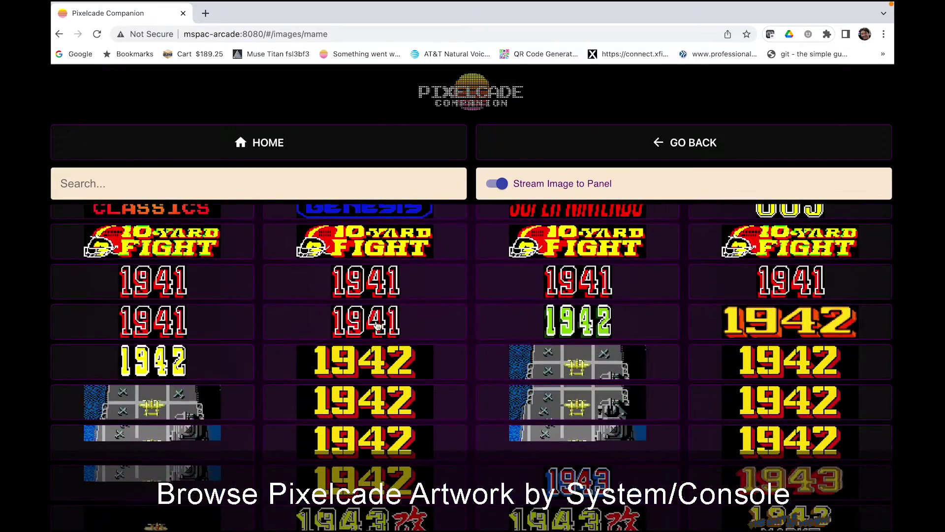
click(393, 381)
- Send the 280-ZZZAP artwork and then the 720° artwork from the MAME collection to the marquee
scroll(393, 381, down, 10)
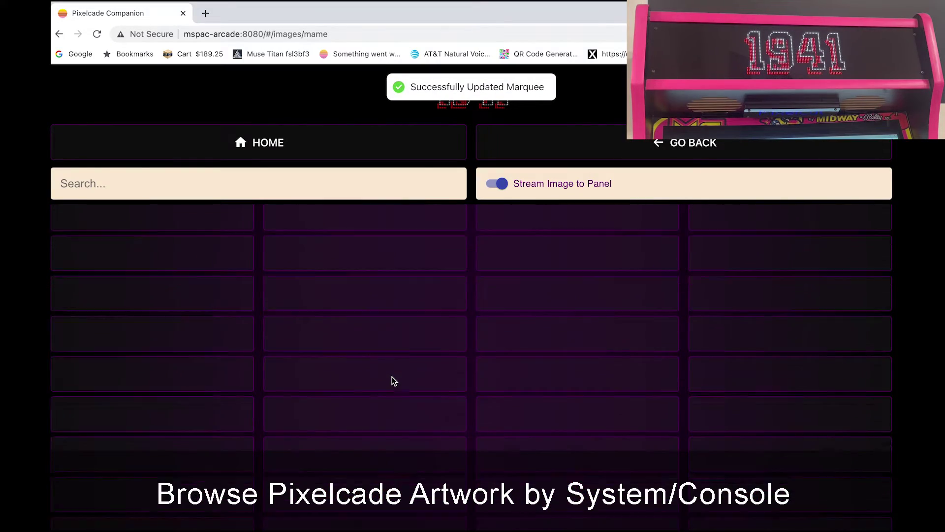
scroll(392, 378, down, 1)
scroll(393, 382, down, 1)
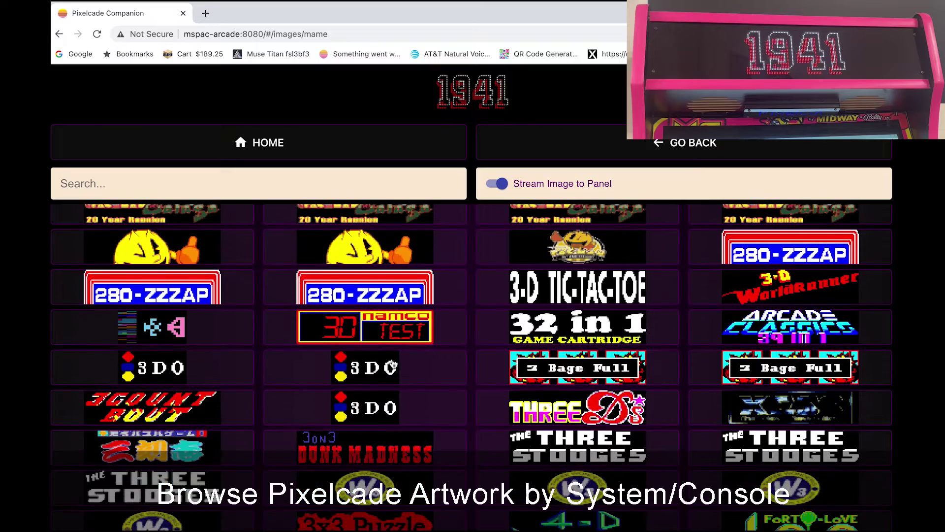
click(388, 294)
scroll(443, 446, down, 5)
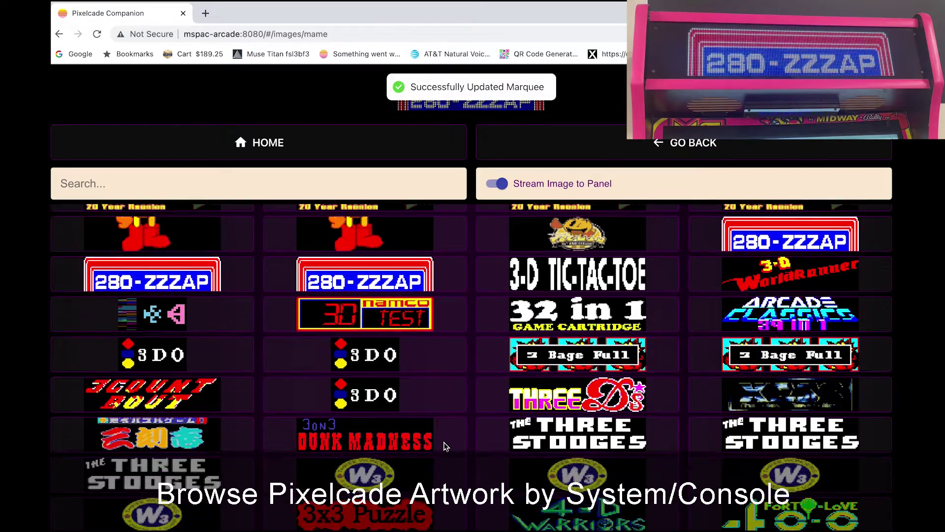
scroll(443, 446, down, 5)
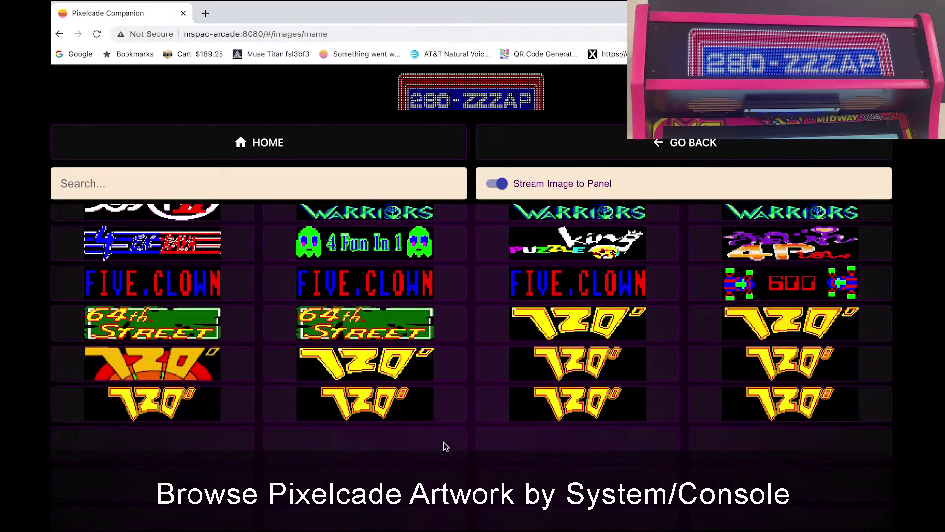
click(398, 329)
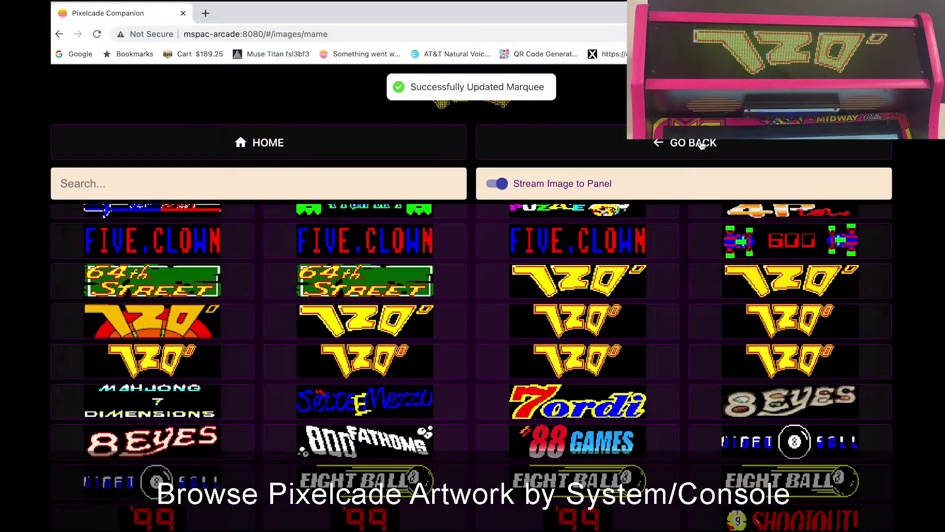
- Return to the console list and open the Daphne artwork collection
click(693, 143)
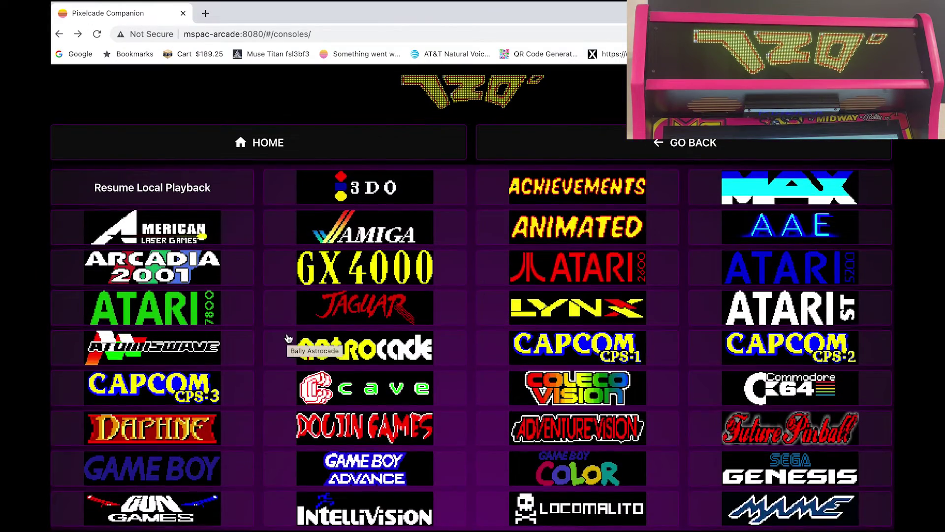
scroll(288, 338, down, 2)
scroll(289, 339, down, 2)
scroll(288, 338, up, 3)
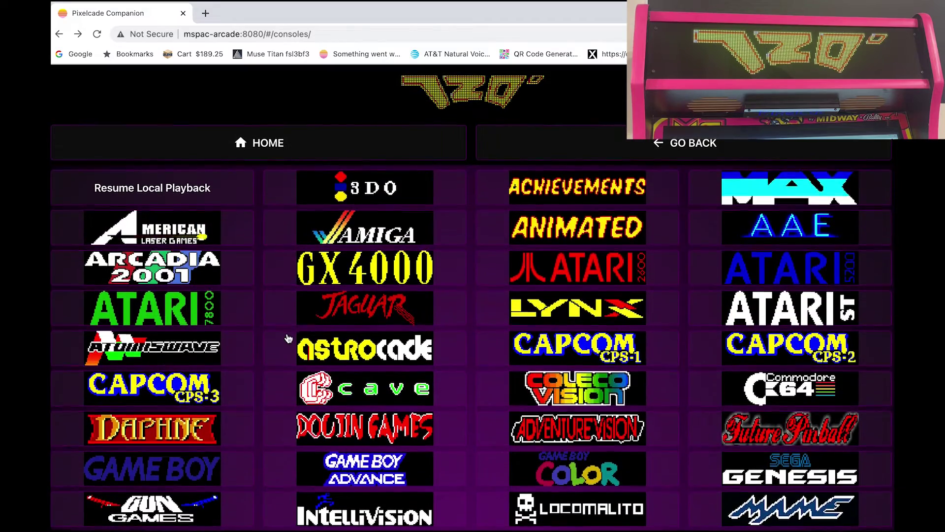
scroll(289, 339, down, 1)
scroll(289, 339, down, 5)
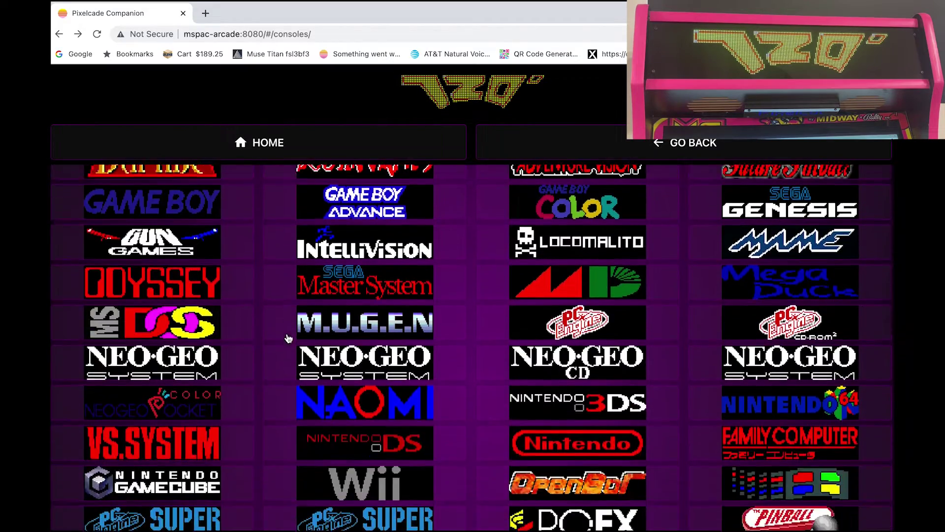
scroll(289, 339, up, 2)
click(188, 289)
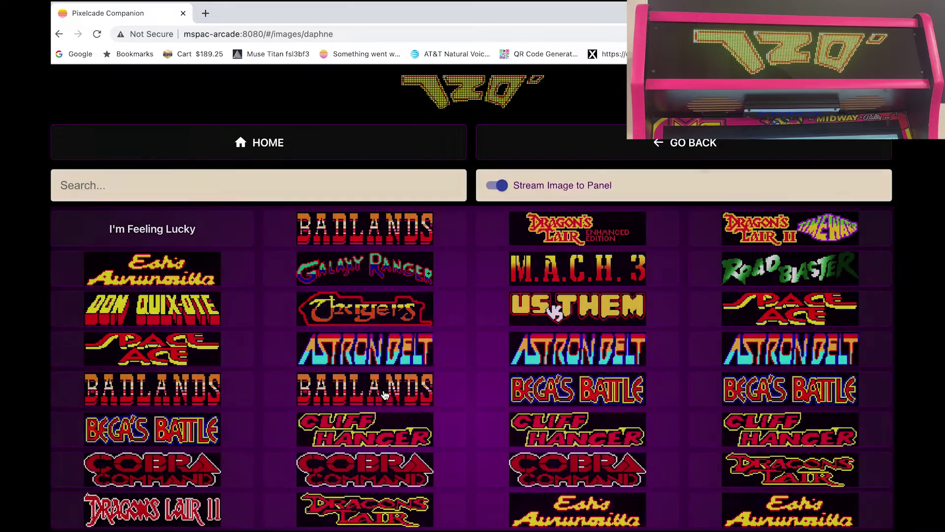
- Send the Galaxy Ranger, Bega's Battle, Space Ace and Road Blaster artwork to the marquee one after another
click(383, 277)
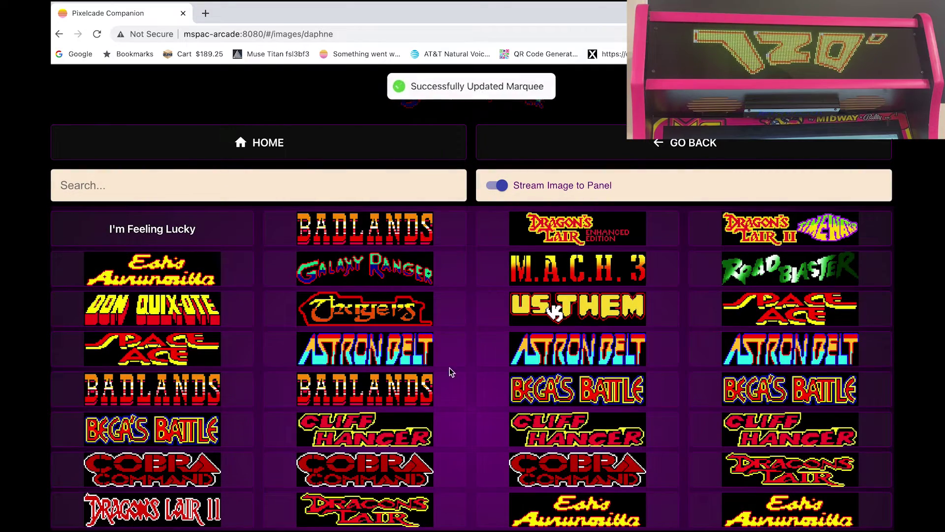
click(565, 389)
click(797, 309)
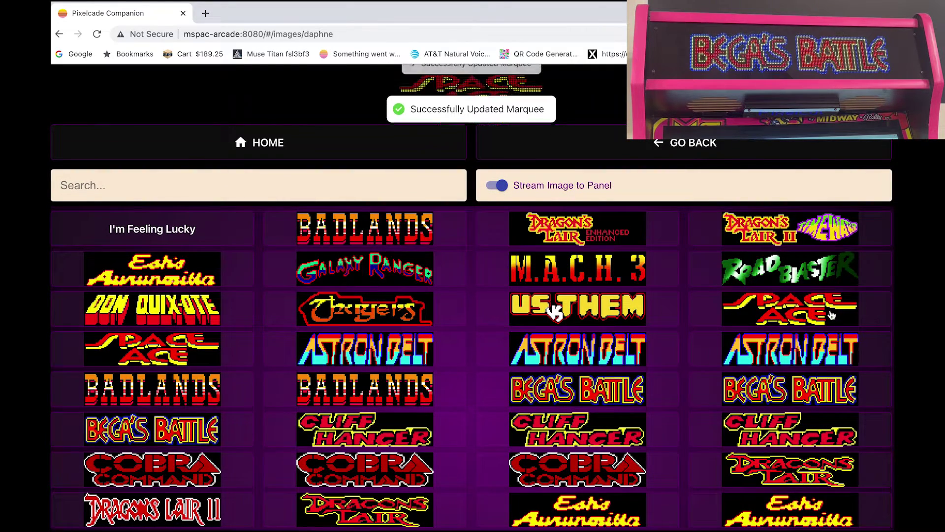
click(814, 268)
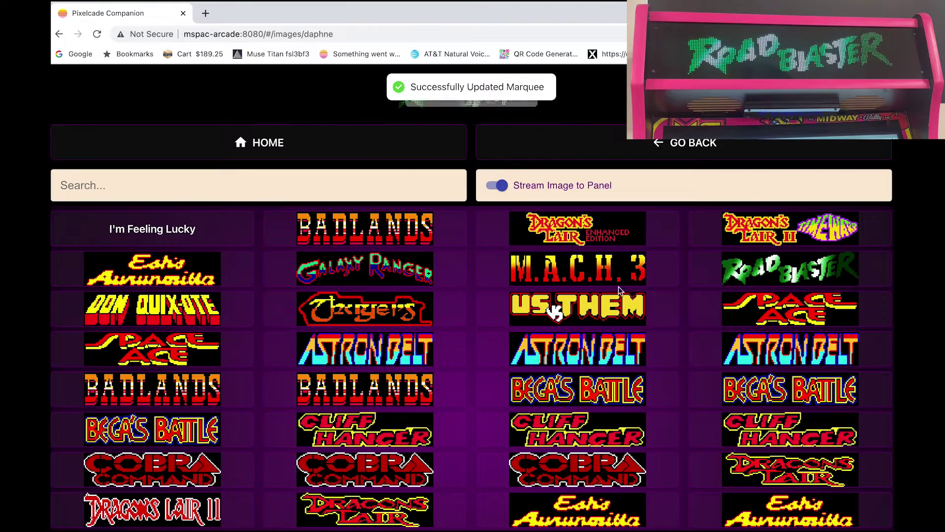
- Switch from Daphne to the Animated collection and send the black racing car animation to the marquee
click(568, 148)
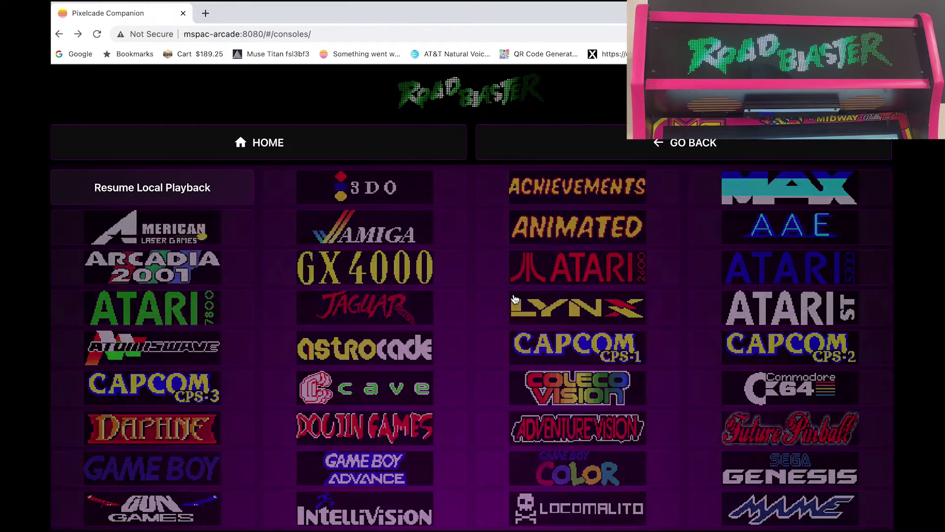
click(617, 232)
scroll(390, 395, down, 4)
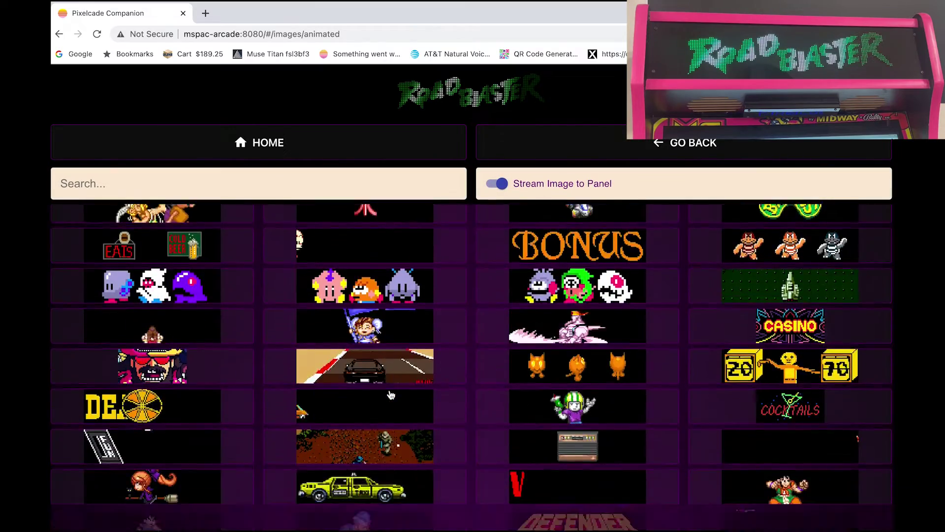
scroll(390, 395, up, 2)
click(419, 423)
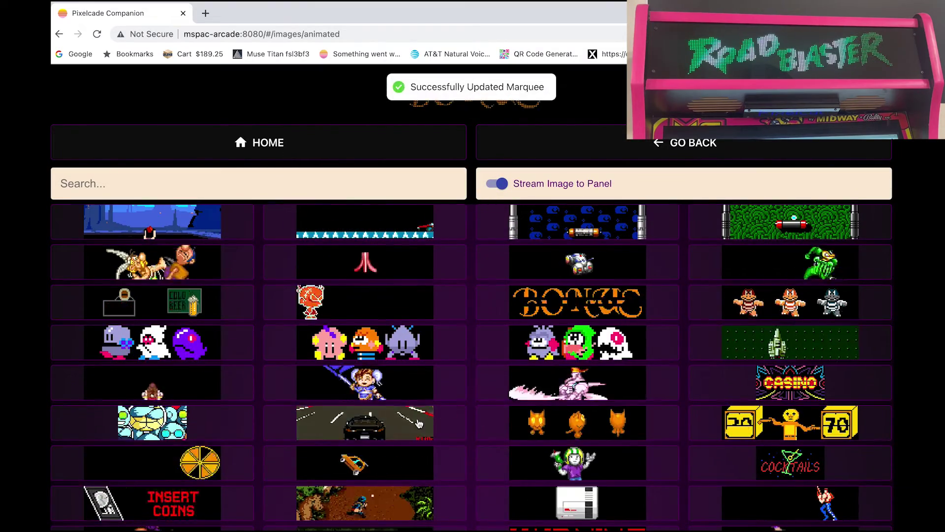
- Send the yellow taxi animation and then the Defender animation to the marquee
scroll(419, 423, down, 2)
click(397, 491)
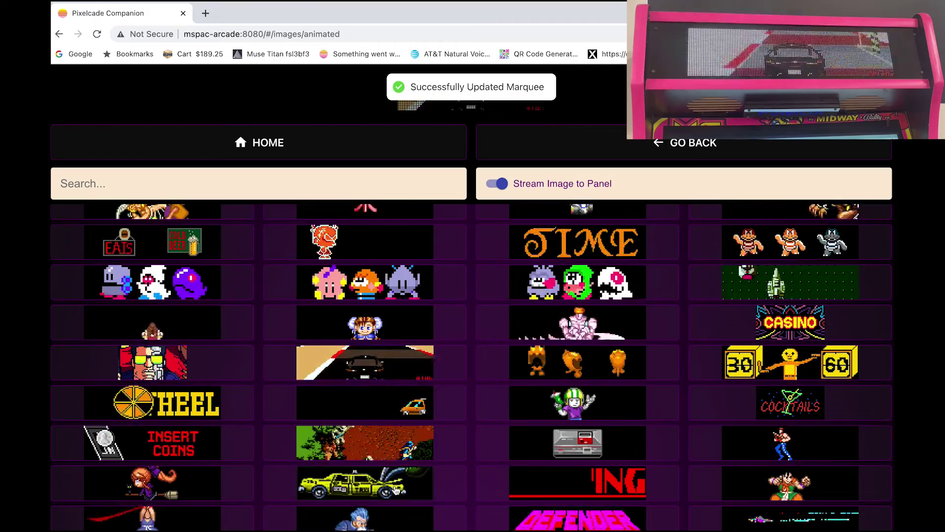
click(517, 443)
scroll(517, 443, down, 3)
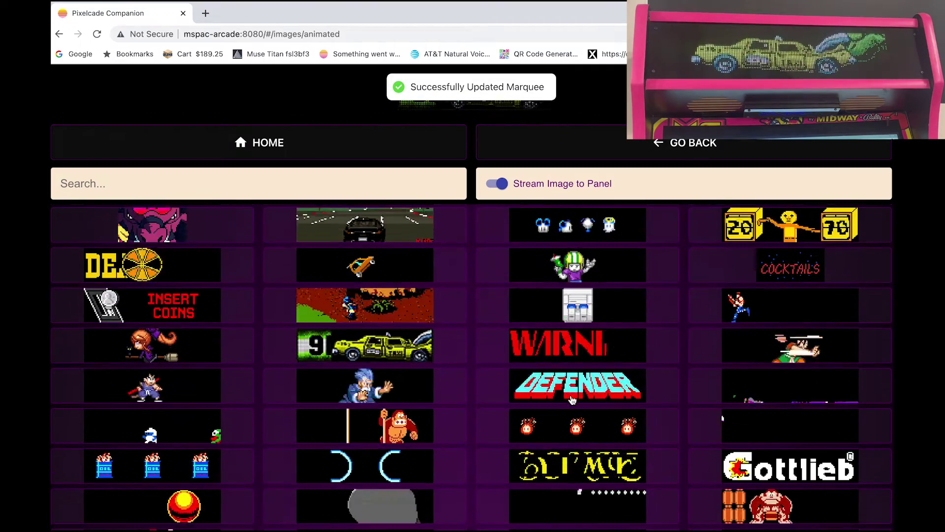
click(573, 399)
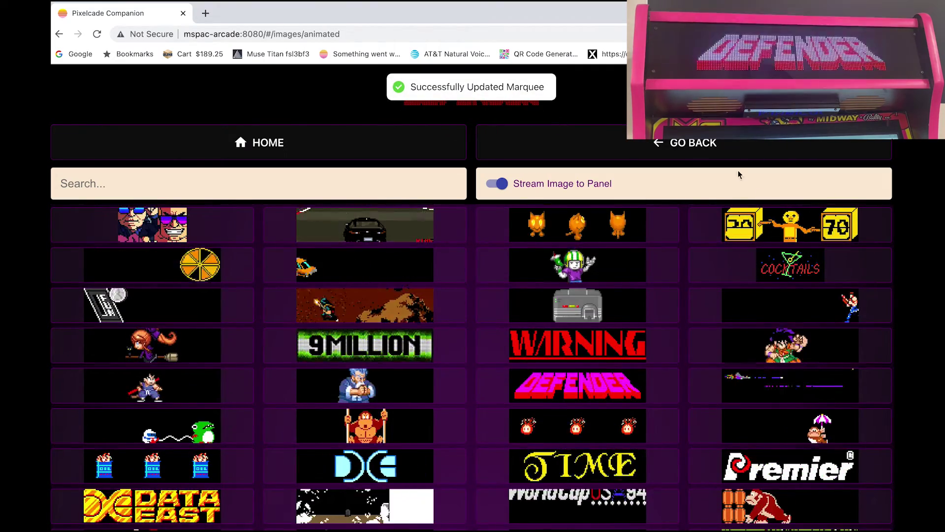
- Go back to the console list and look through all the available systems
click(729, 148)
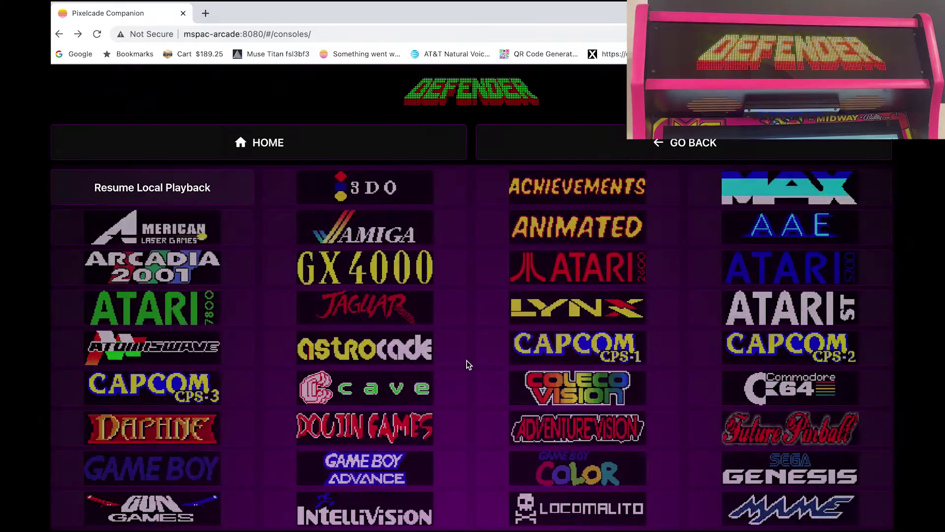
scroll(475, 327, down, 6)
scroll(475, 328, up, 6)
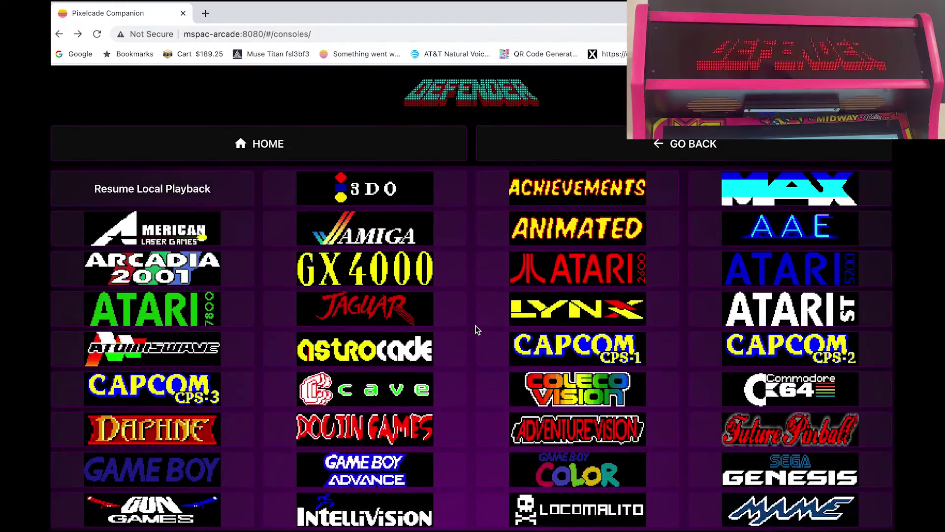
scroll(475, 330, down, 15)
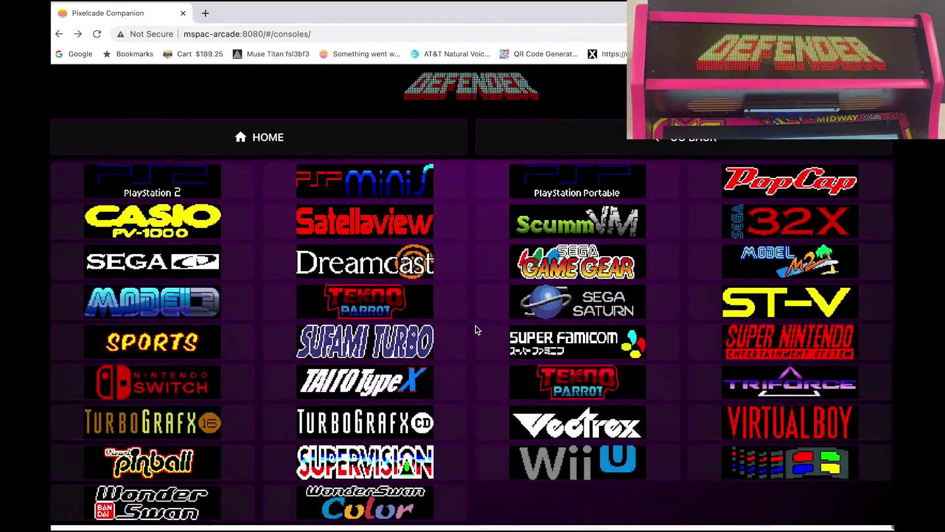
scroll(475, 329, up, 11)
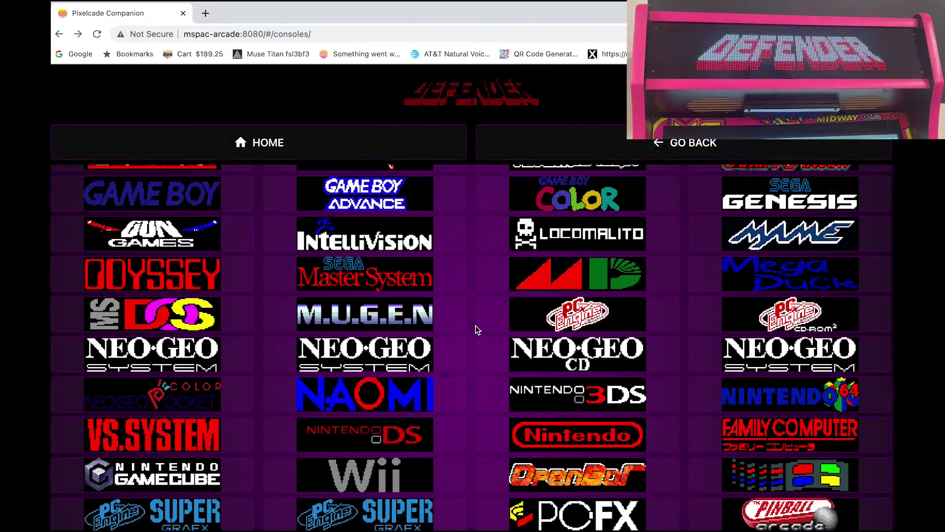
scroll(475, 329, up, 6)
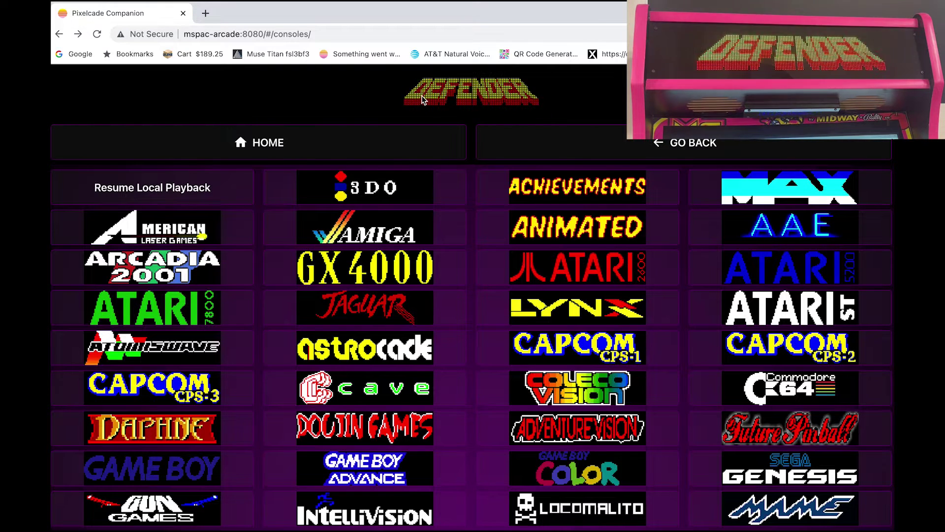
- Return to the main page and open the settings of the widgets
click(587, 146)
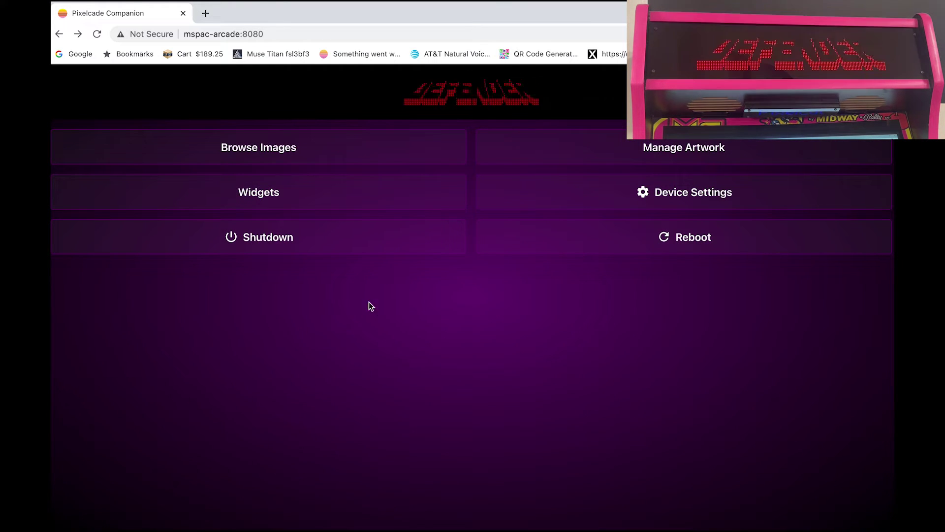
click(291, 202)
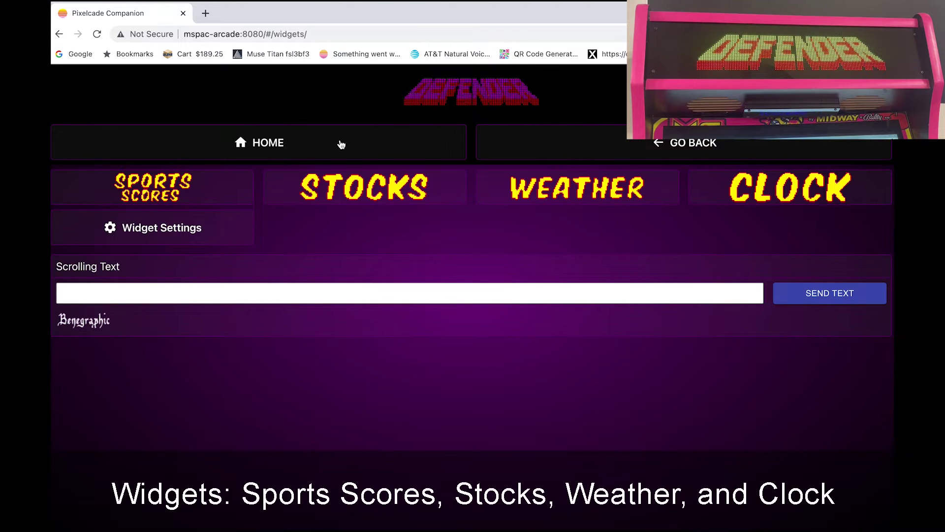
click(197, 232)
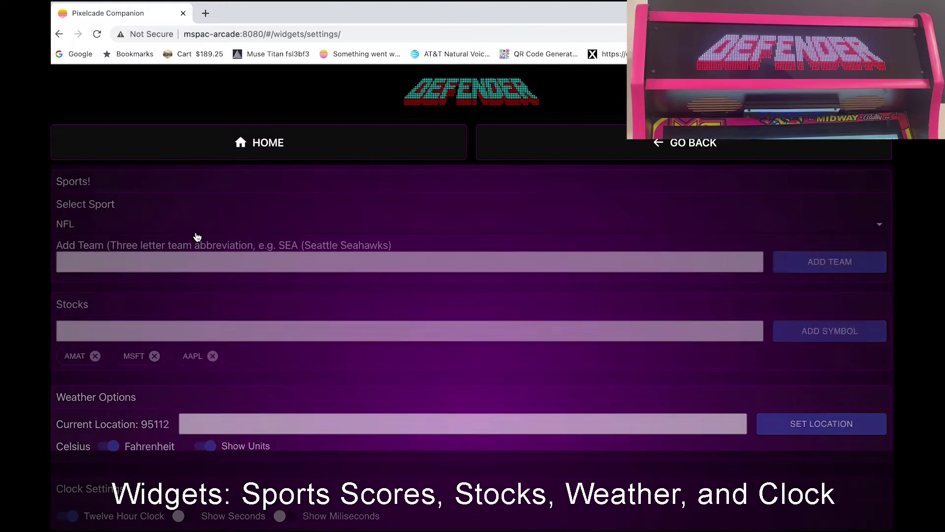
- Open the sport selection in the widget settings and choose NFL
scroll(296, 277, down, 1)
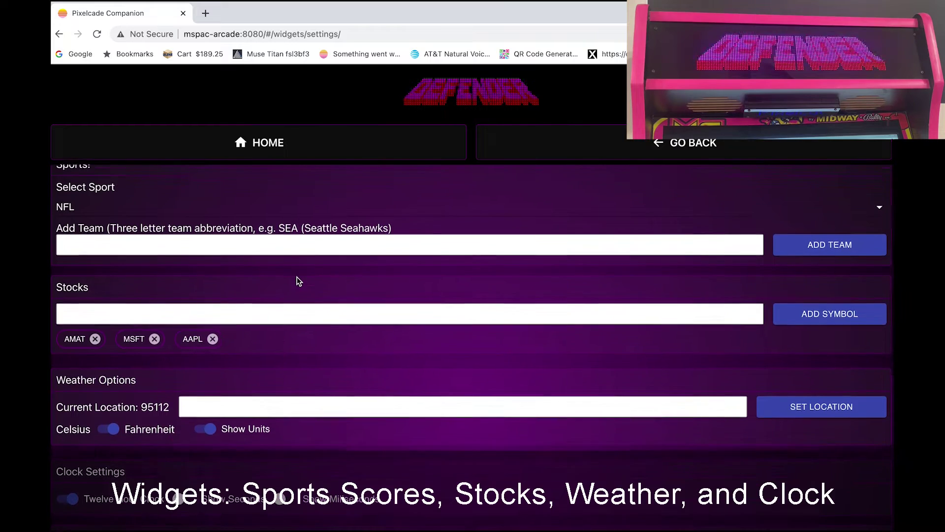
scroll(296, 277, up, 1)
click(169, 231)
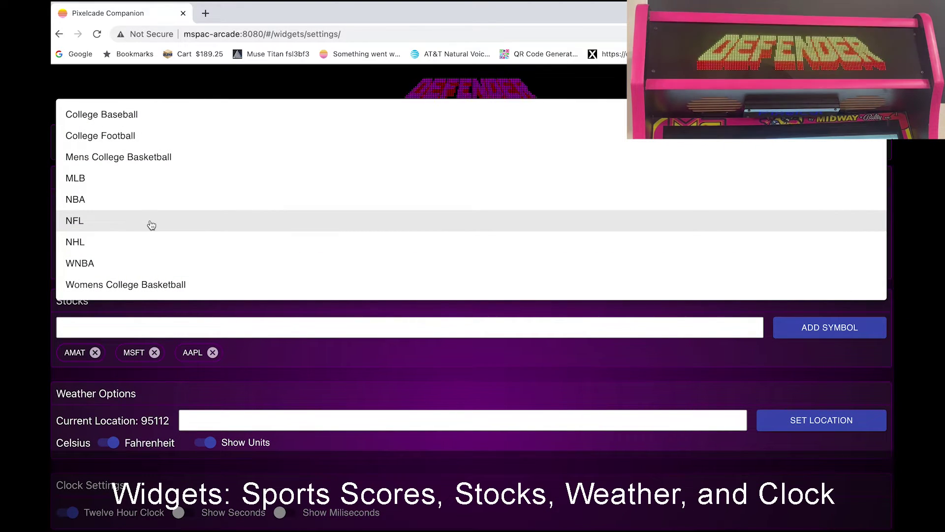
click(152, 225)
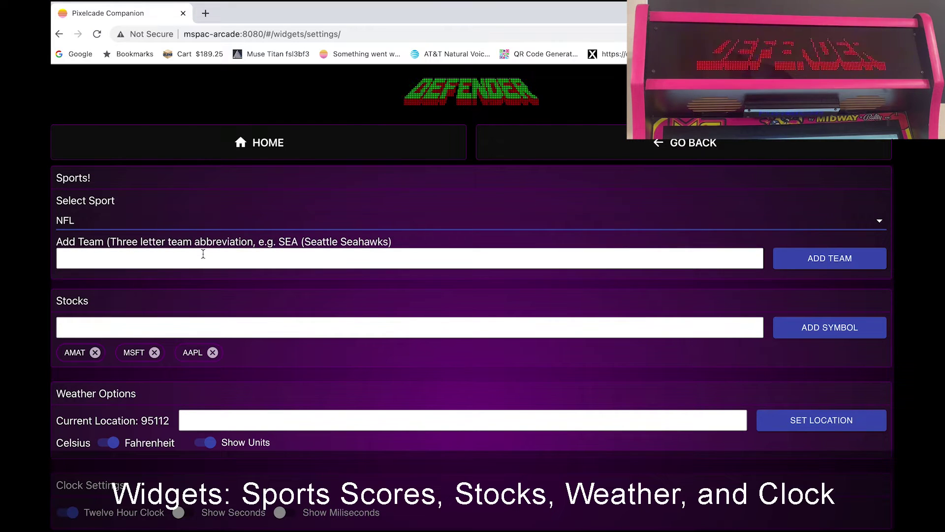
- Add the stock symbol SBUX and set the weather location to 95050
scroll(170, 337, down, 1)
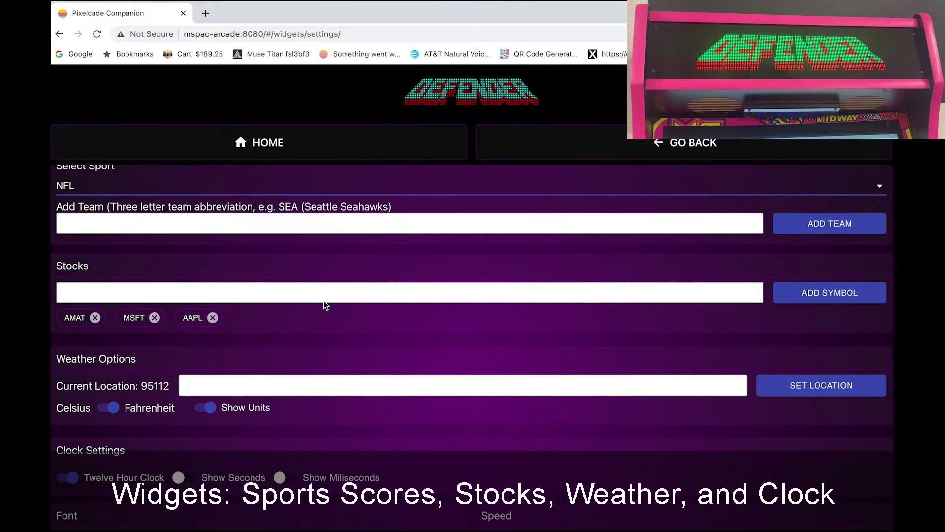
click(274, 294)
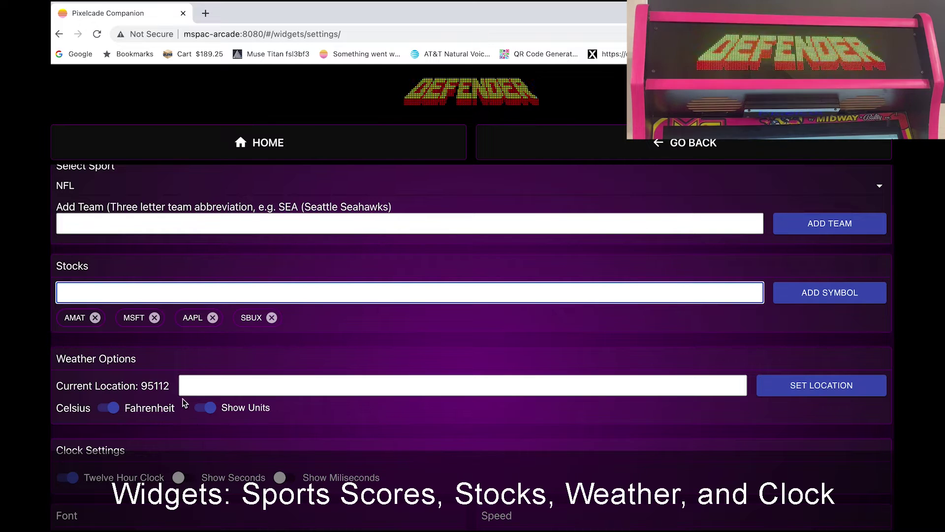
click(220, 386)
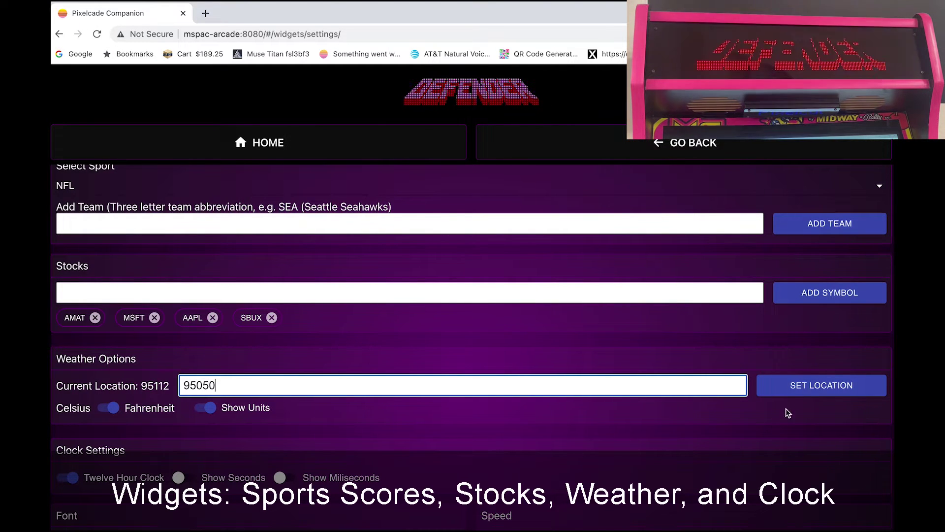
click(788, 390)
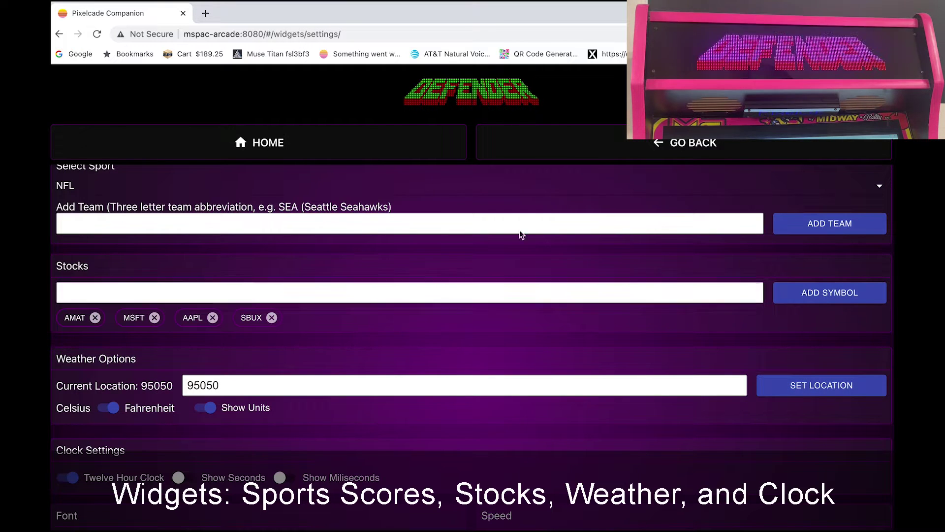
- Go back to the widgets and show the sports scores on the marquee
click(592, 140)
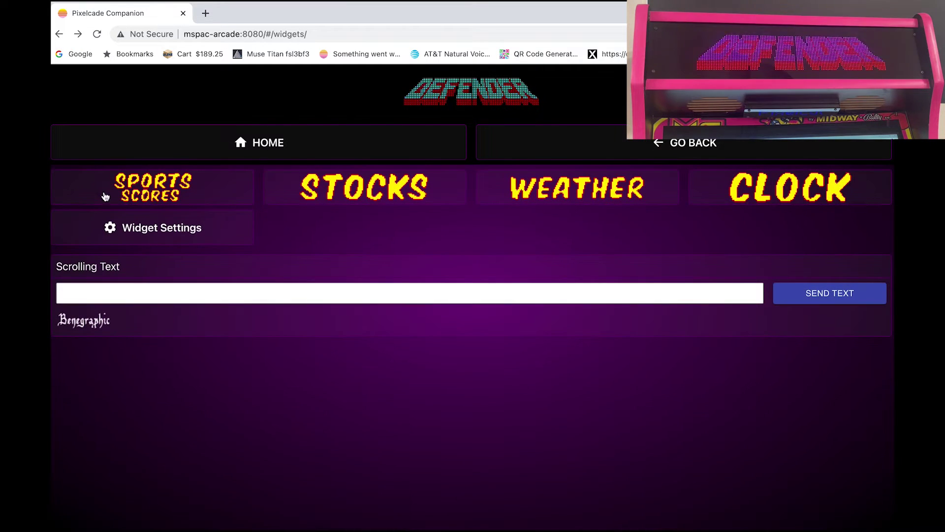
click(202, 193)
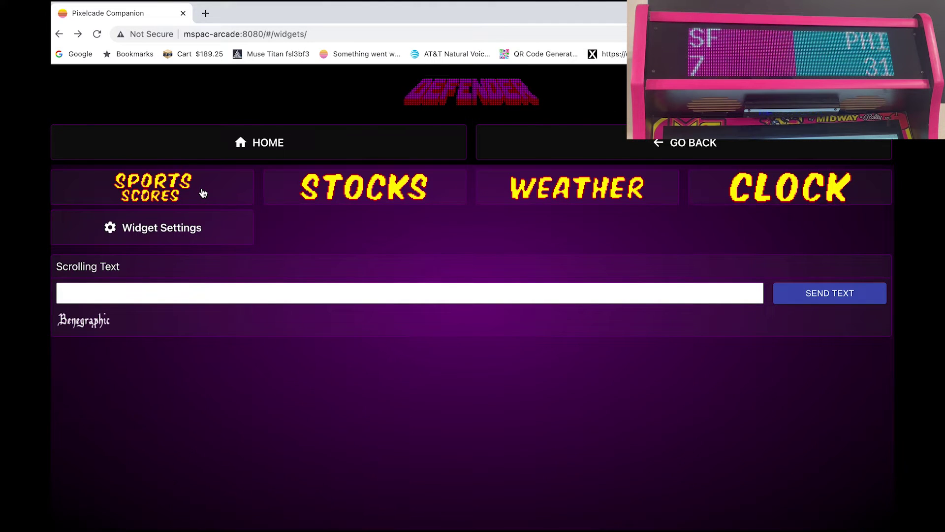
- Change the sport to NHL in the widget settings and show its scores on the marquee
click(110, 239)
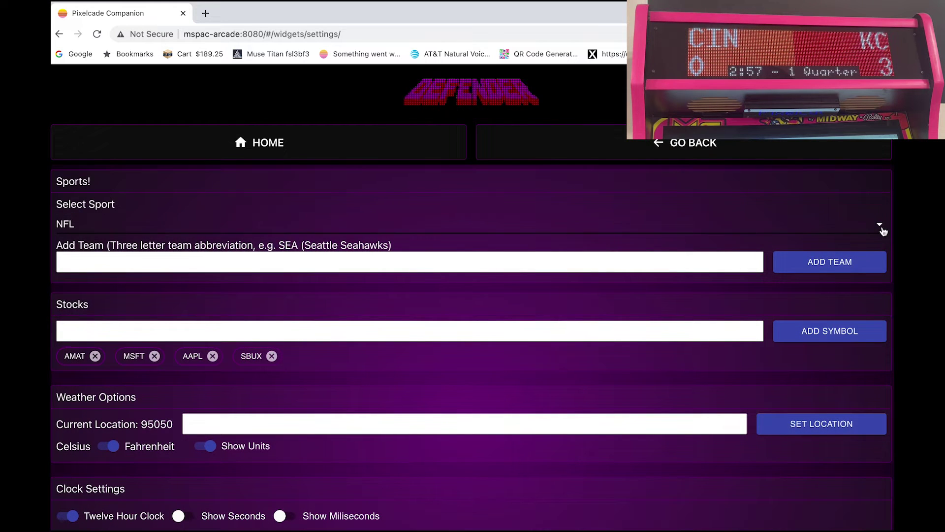
click(882, 230)
click(142, 249)
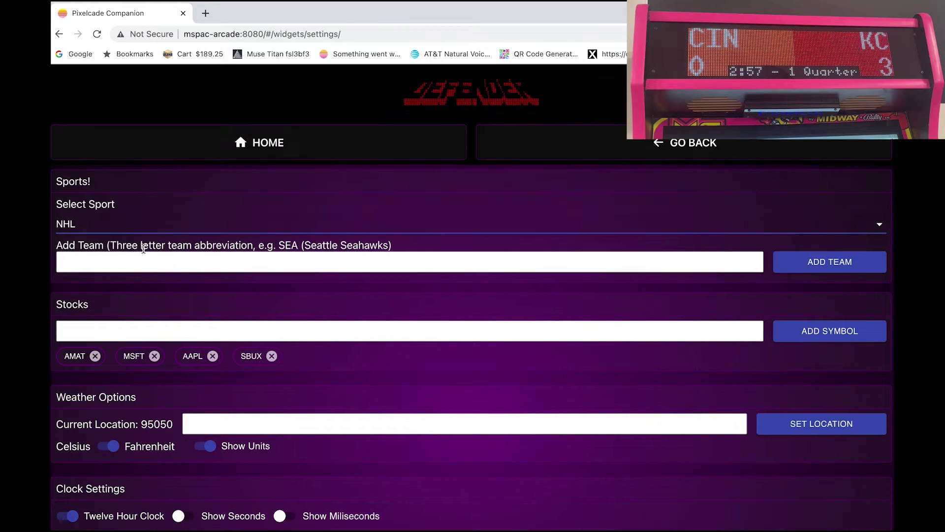
click(538, 140)
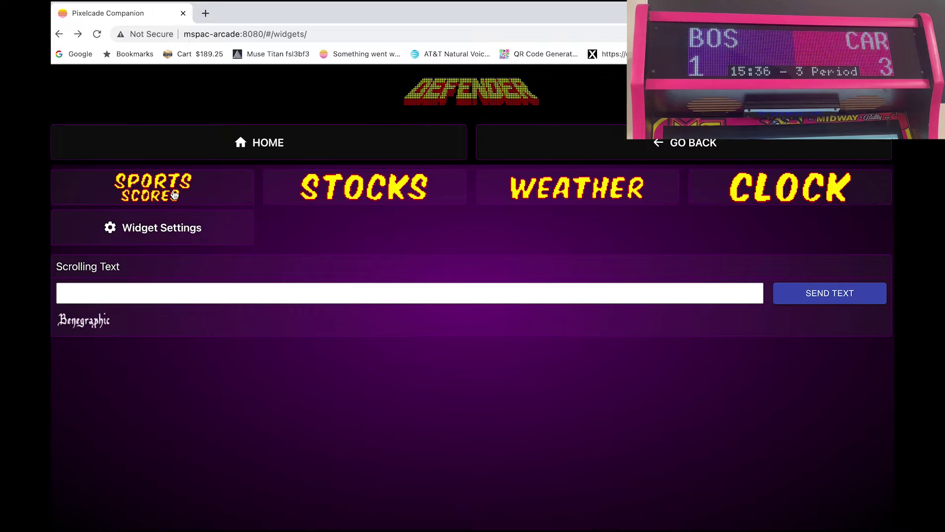
- Look through the sports offered in the widget settings, keep the selection and go back to the widgets
click(179, 225)
click(414, 230)
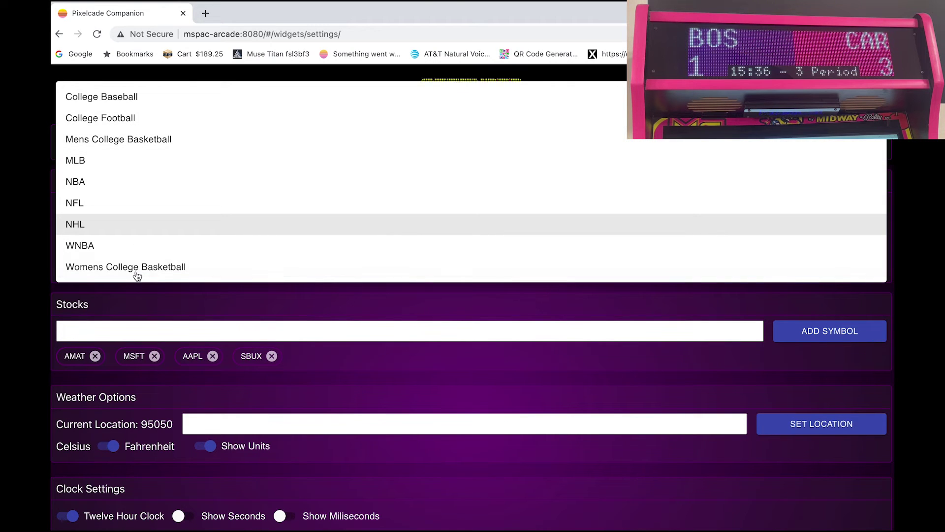
click(498, 315)
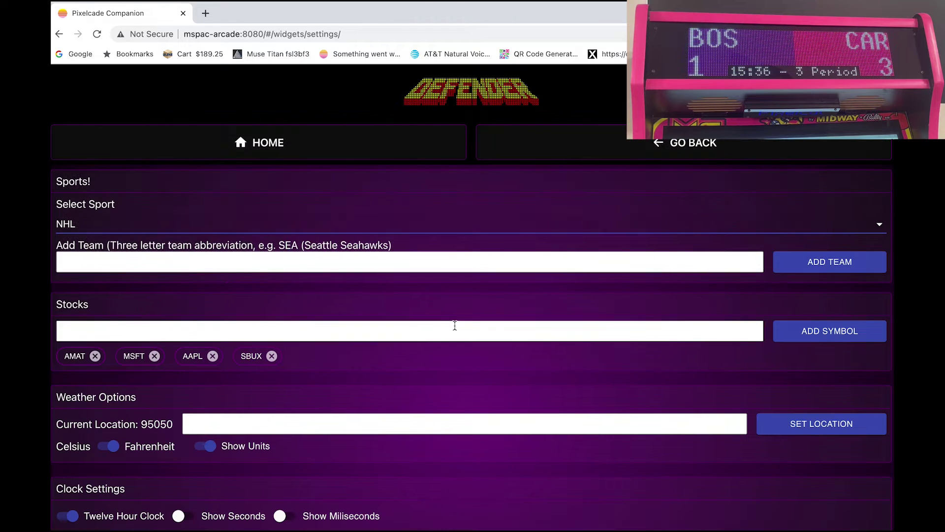
click(622, 151)
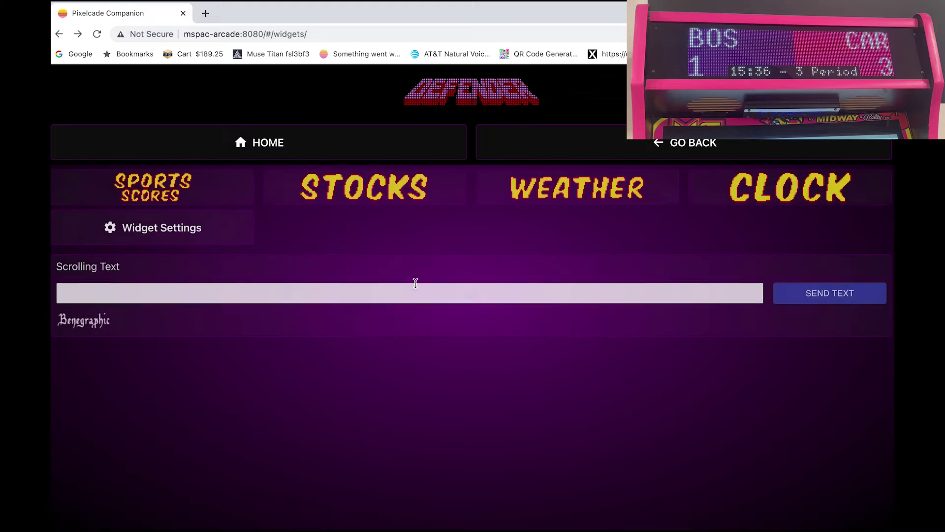
- Show the stocks, weather and clock widgets on the marquee one after another
click(361, 195)
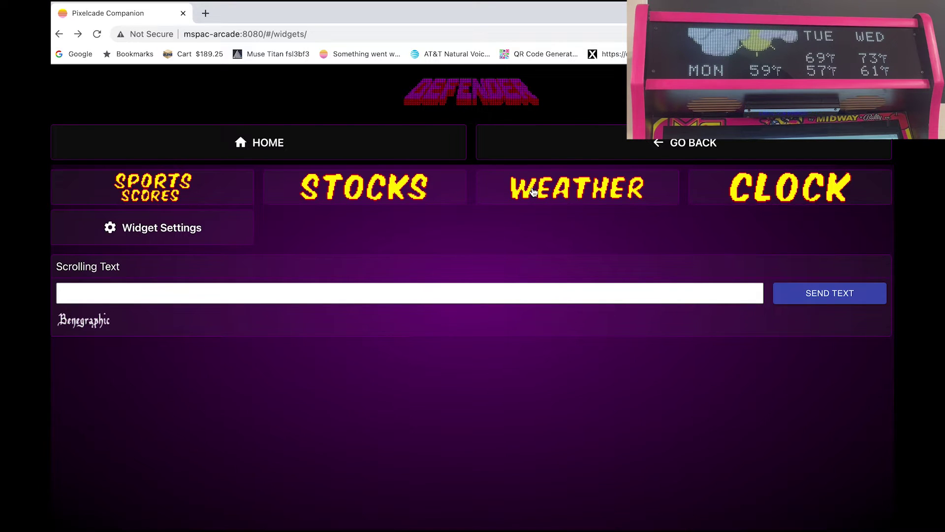
click(780, 194)
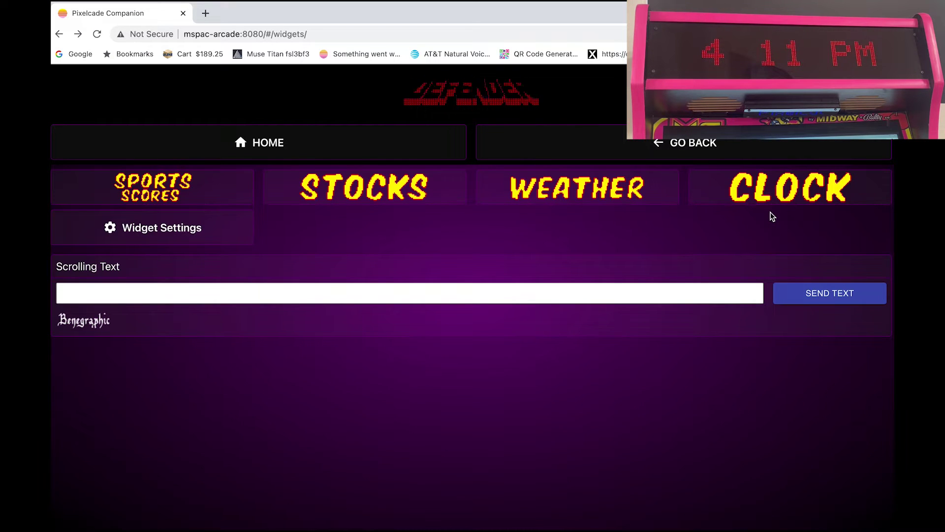
- Start the embedded artwork update in the artwork management and open the art pack purchase page
click(606, 152)
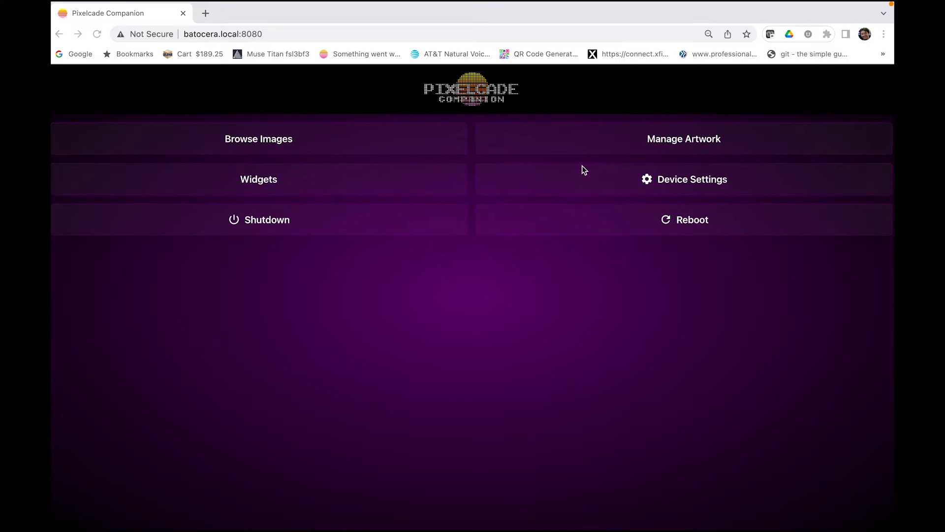
click(601, 146)
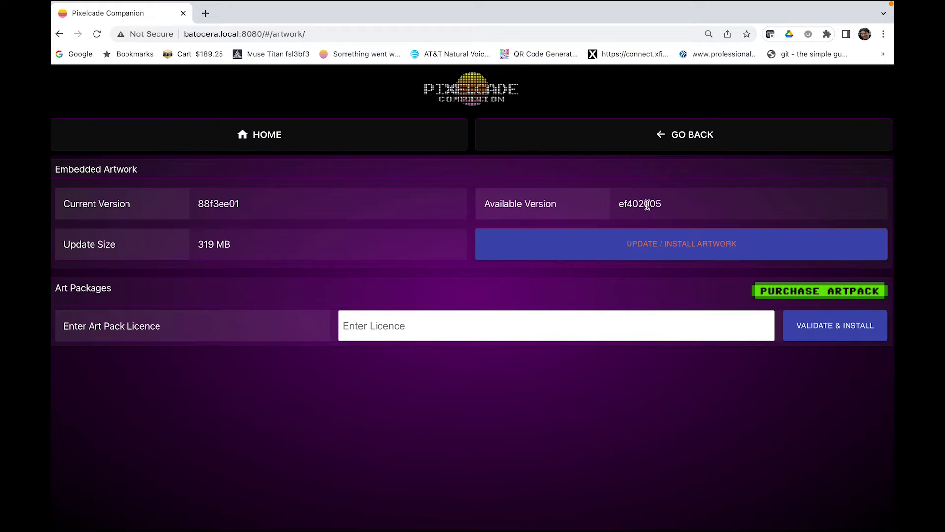
click(742, 249)
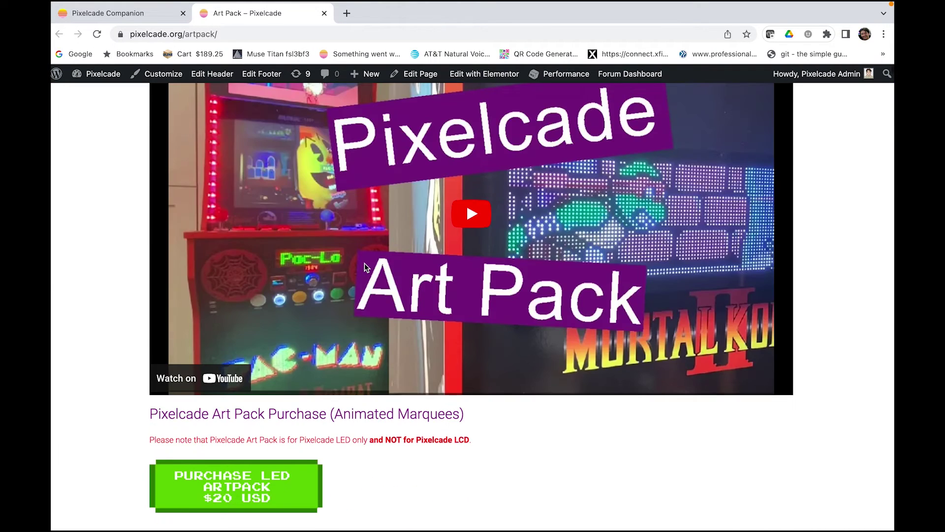
- Read through the Art Pack page, covering the purchase option, the installation instructions and the list of animations
scroll(365, 267, down, 6)
scroll(364, 267, up, 5)
scroll(364, 268, down, 10)
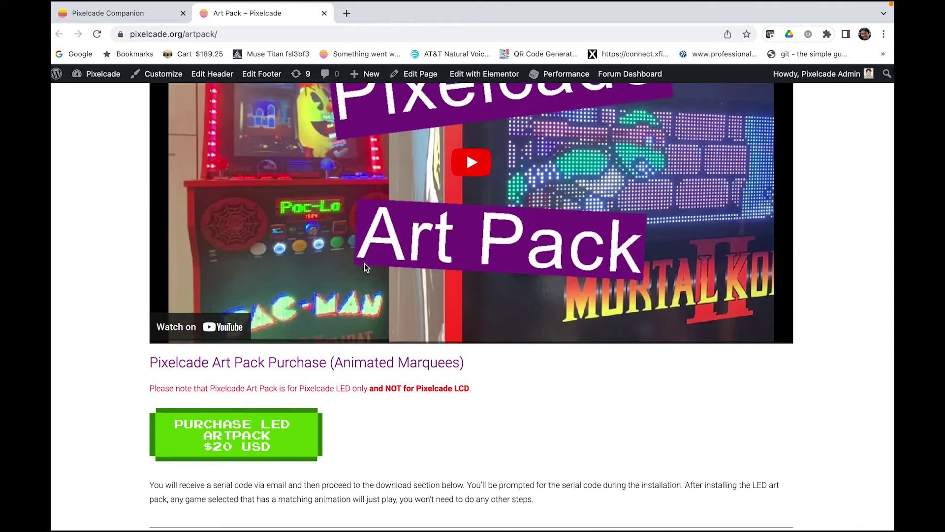
scroll(365, 265, down, 1)
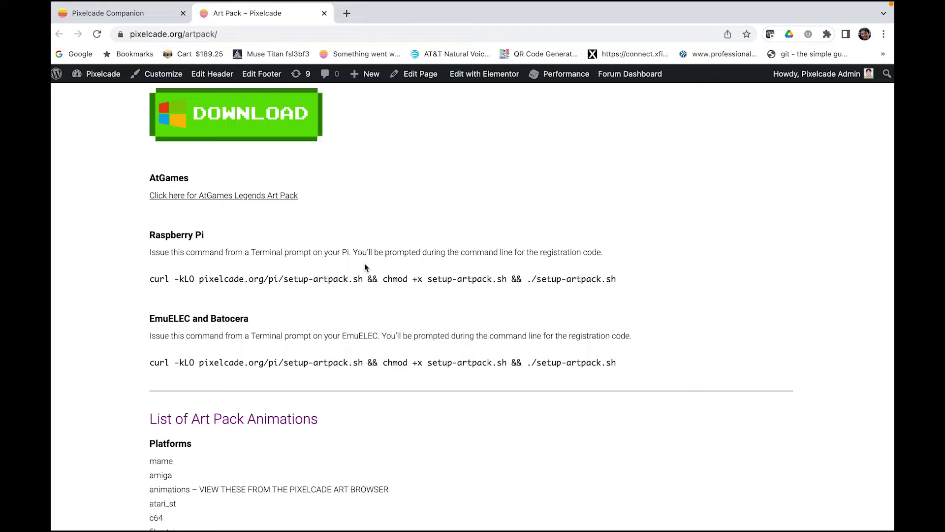
scroll(364, 264, down, 15)
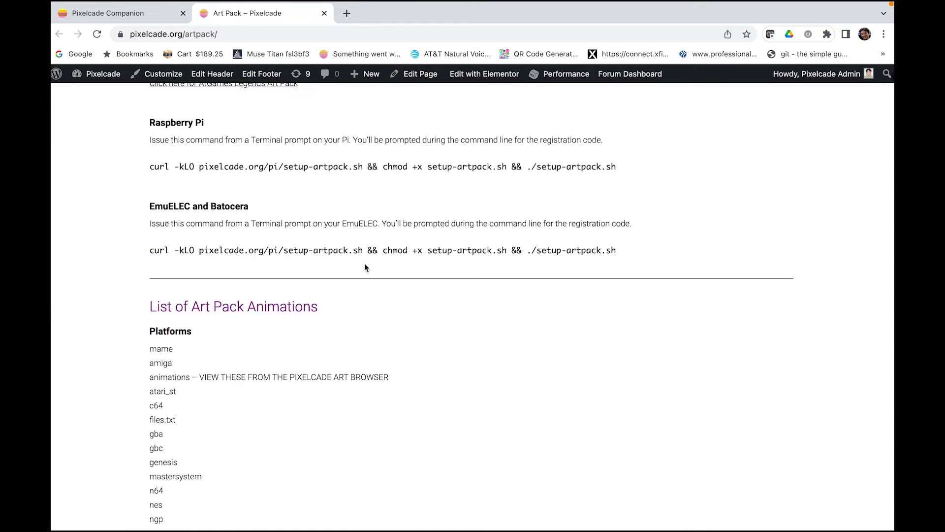
scroll(364, 268, down, 15)
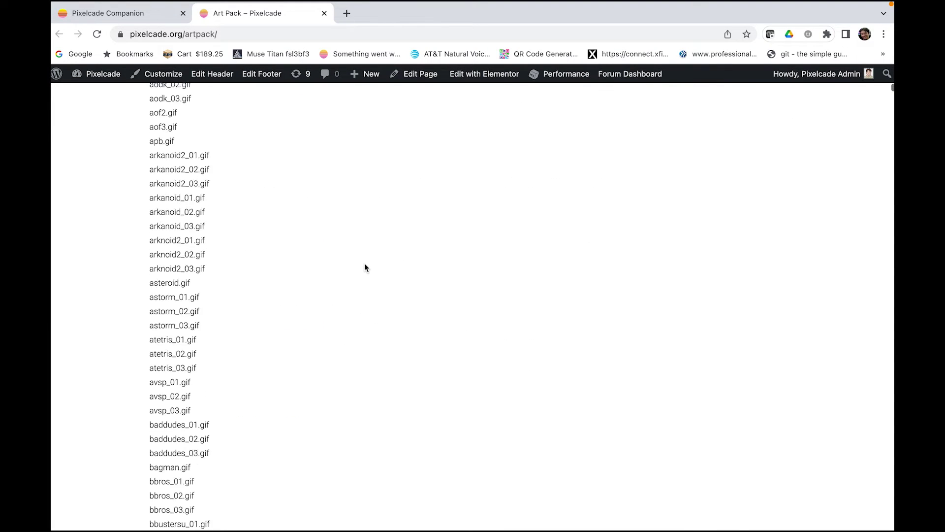
scroll(364, 268, up, 20)
scroll(364, 263, up, 15)
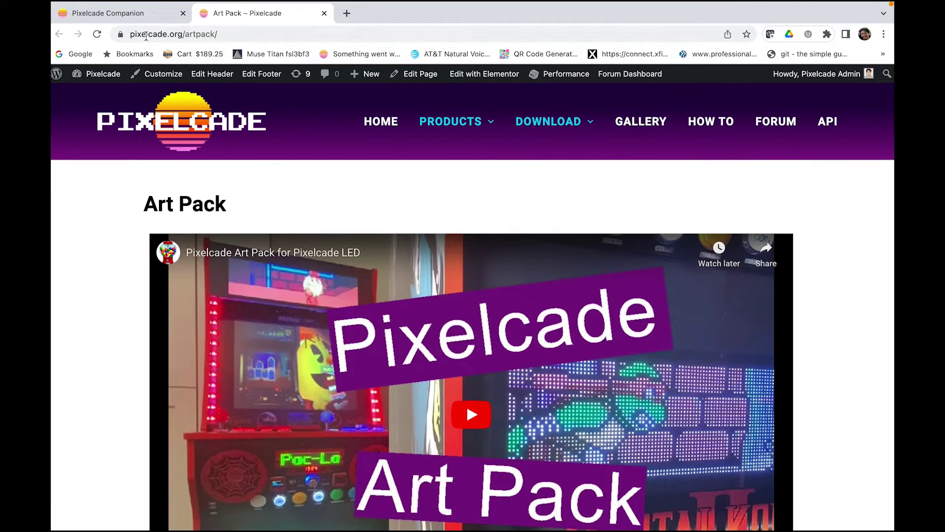
scroll(463, 373, down, 10)
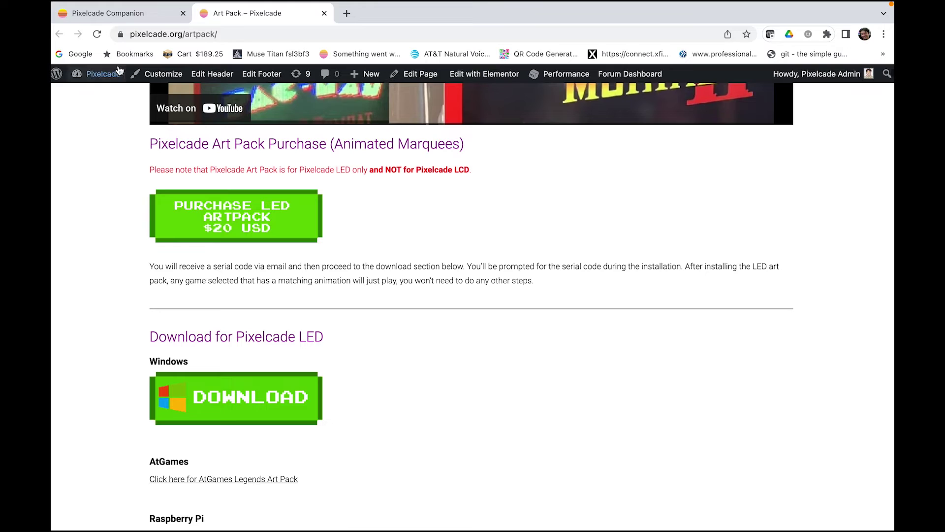
- Switch back to Pixelcade Companion, inspect the art pack licence entry without filling it in, and return to the main page
click(101, 14)
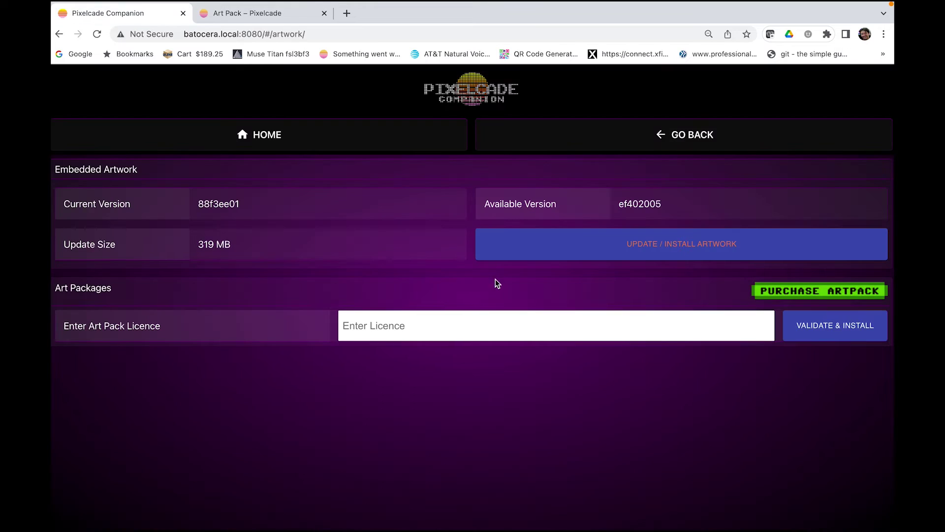
click(438, 325)
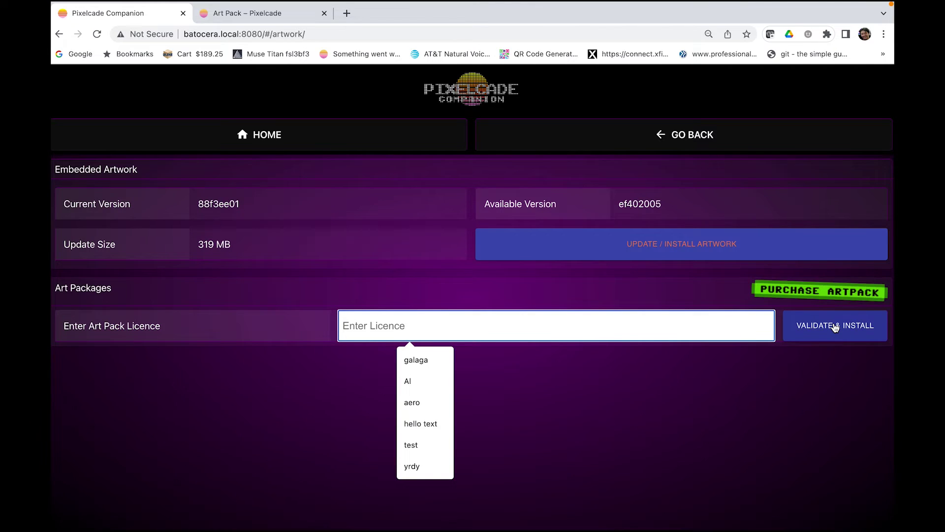
click(523, 134)
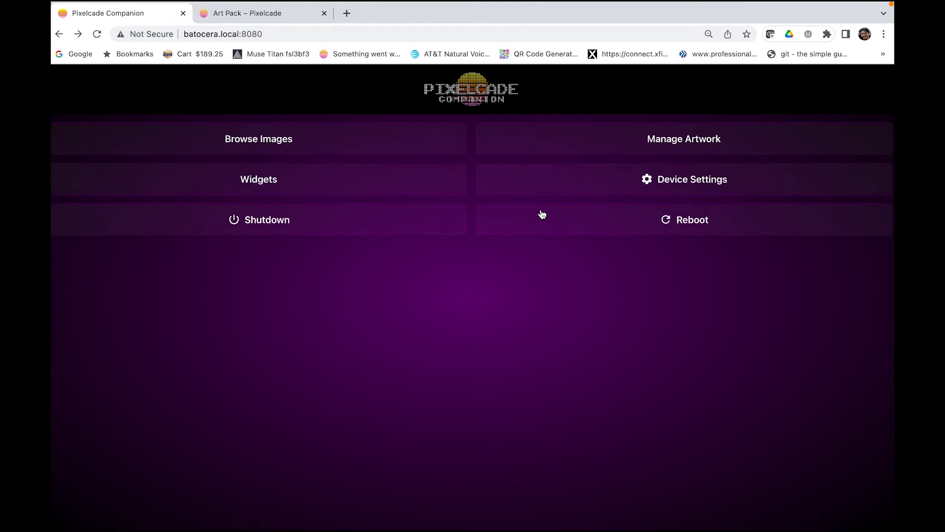
- Open the device settings and go through the device logs to the most recent entries
click(559, 182)
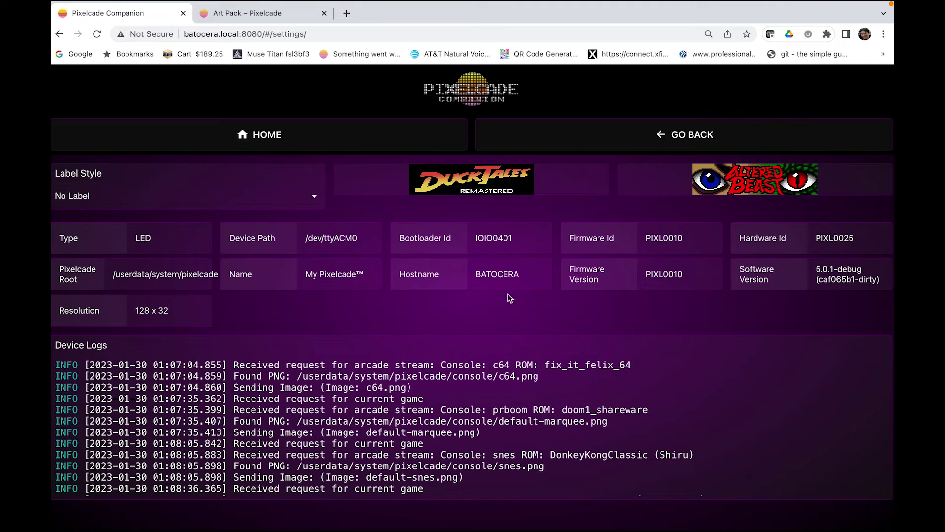
scroll(330, 447, down, 5)
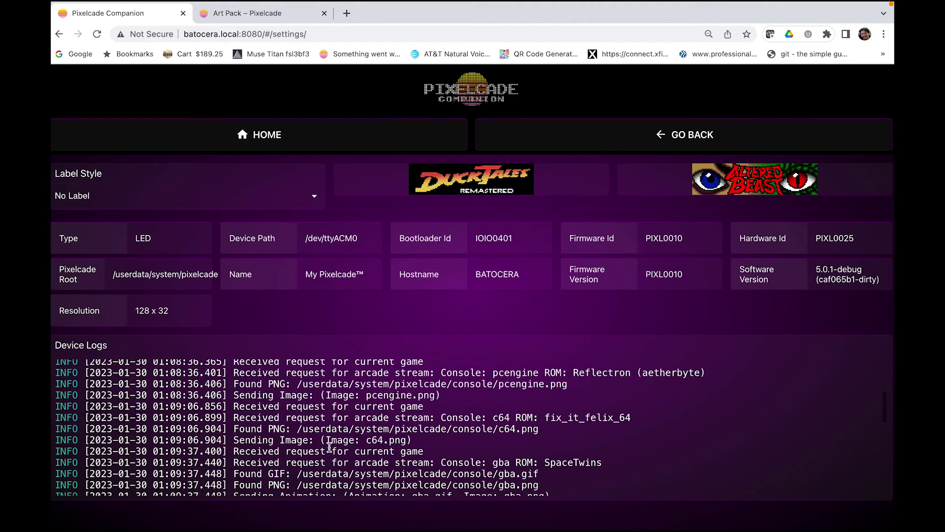
scroll(329, 447, down, 10)
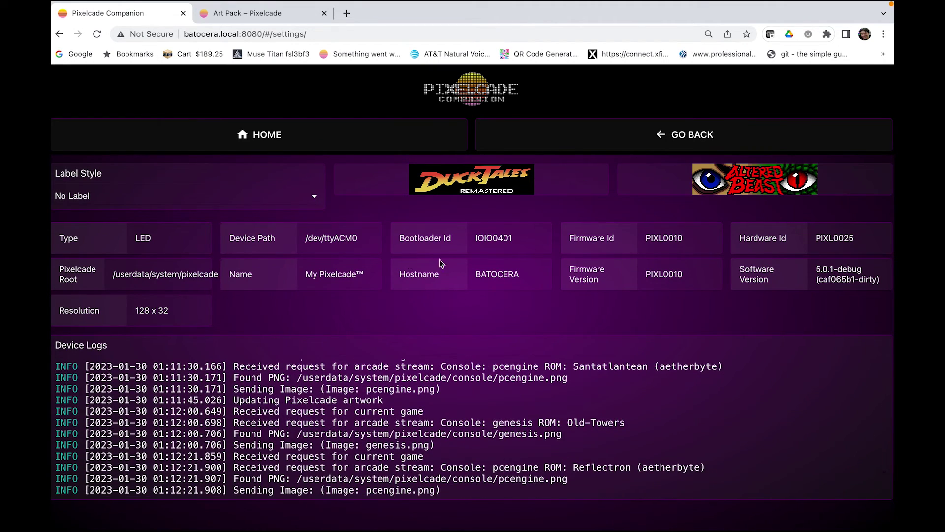
scroll(337, 445, down, 1)
- Highlight the console name genesis and the ROM name Old-Towers in the arcade stream request of the device logs
drag(239, 422, 534, 420)
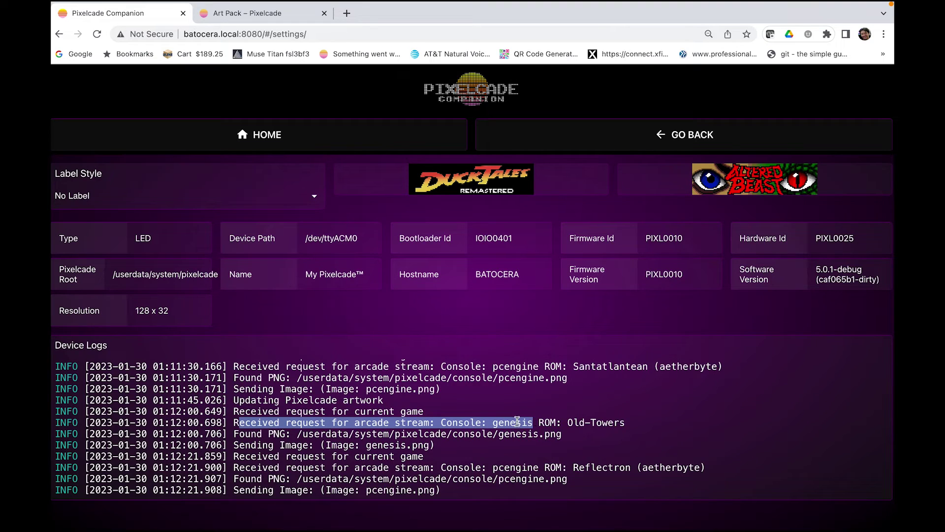
double_click(513, 423)
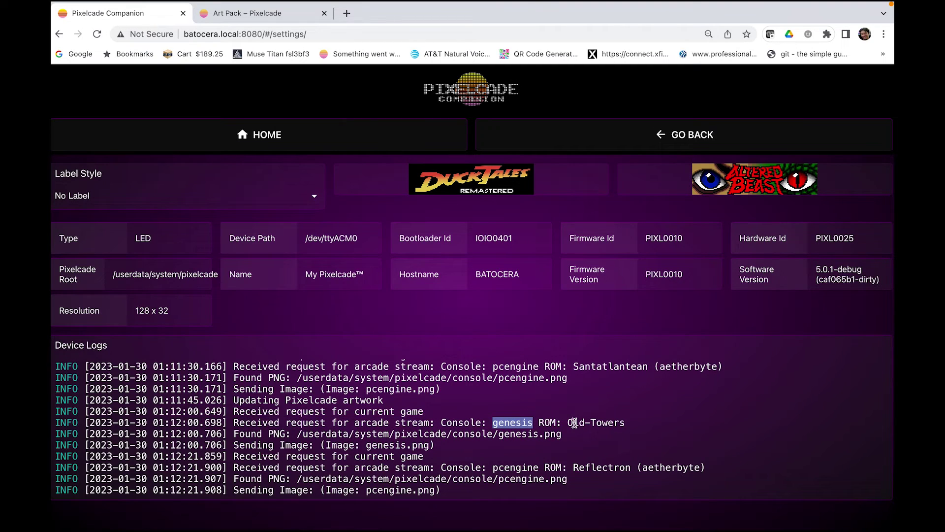
drag(571, 424, 630, 426)
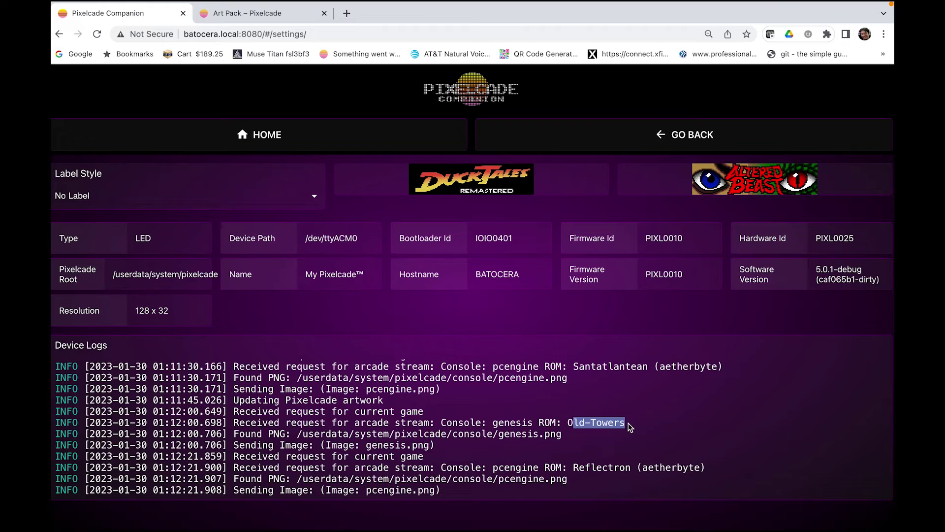
drag(566, 423, 623, 420)
click(572, 431)
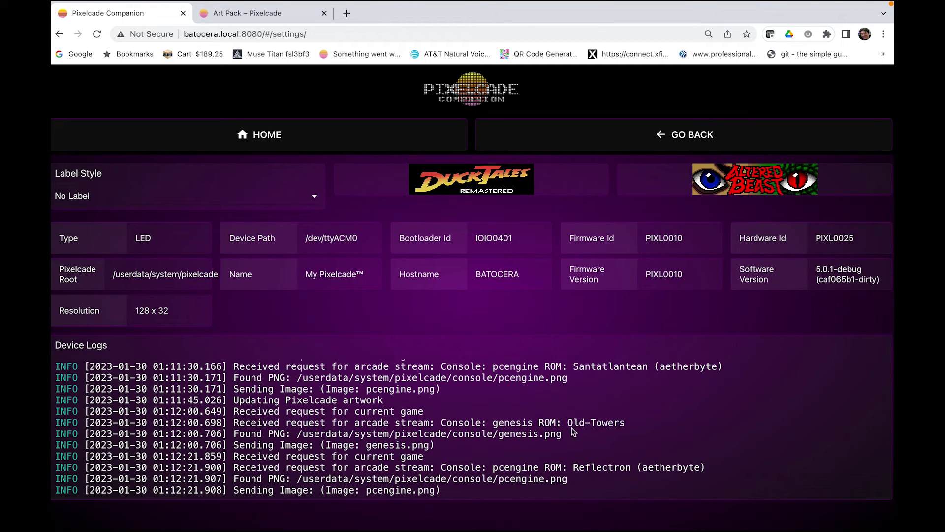
drag(570, 423, 634, 426)
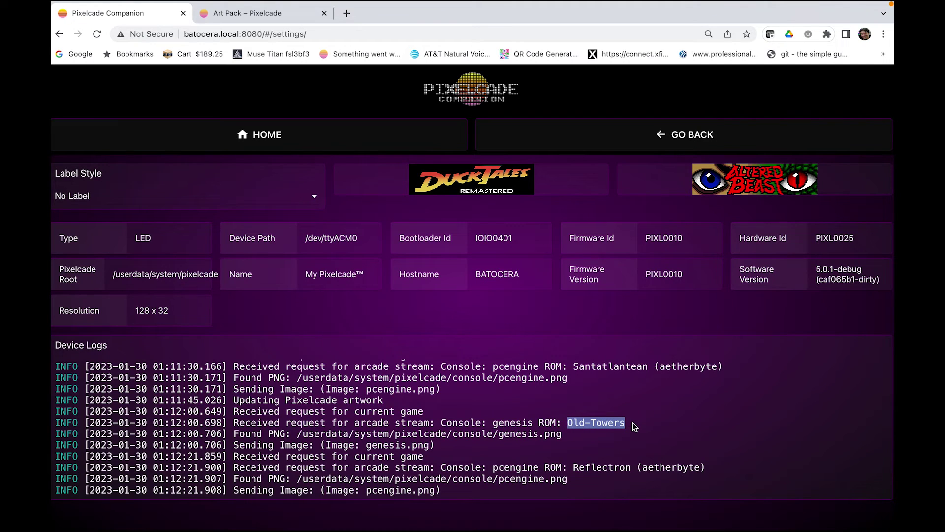
double_click(511, 423)
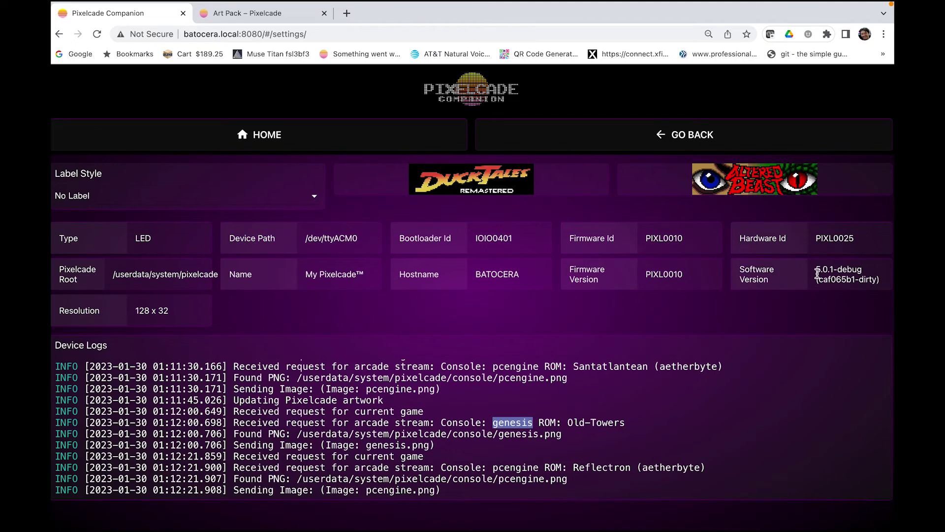
- Highlight the software version in the device information and clear the selection
drag(817, 271, 881, 282)
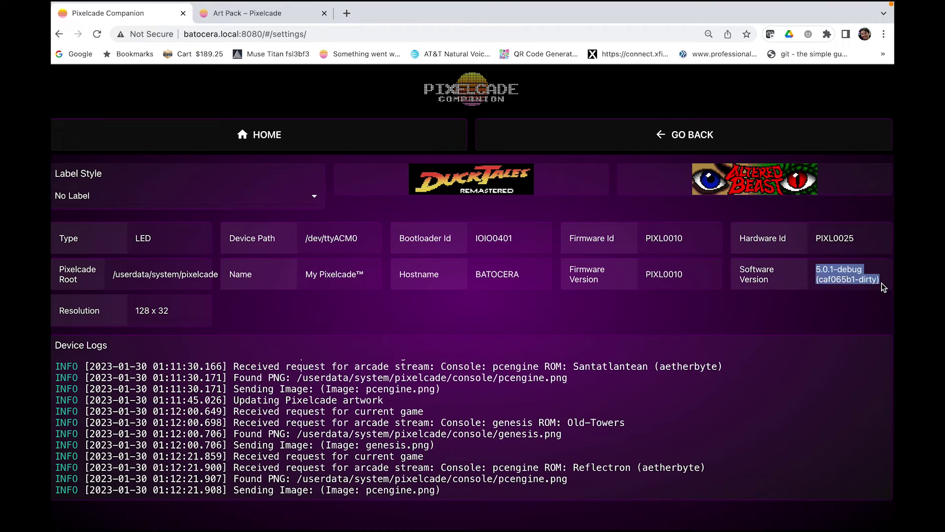
click(883, 290)
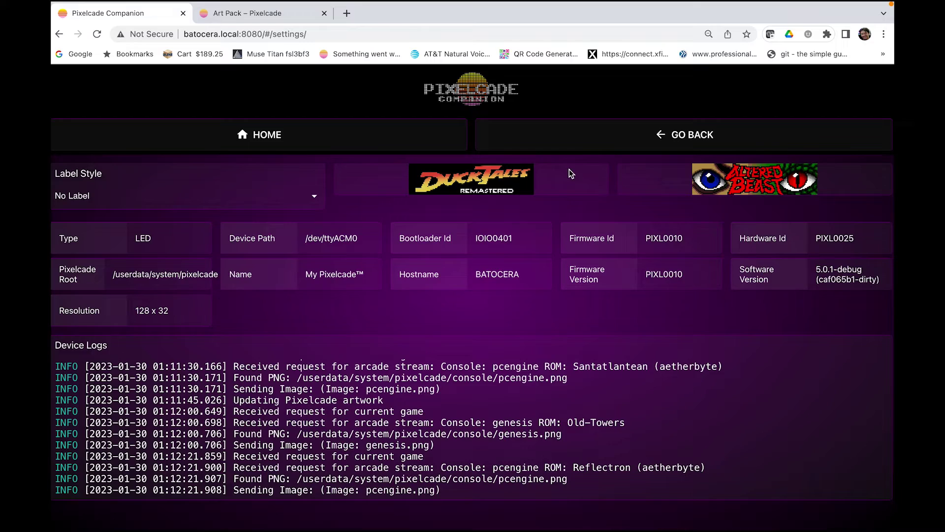